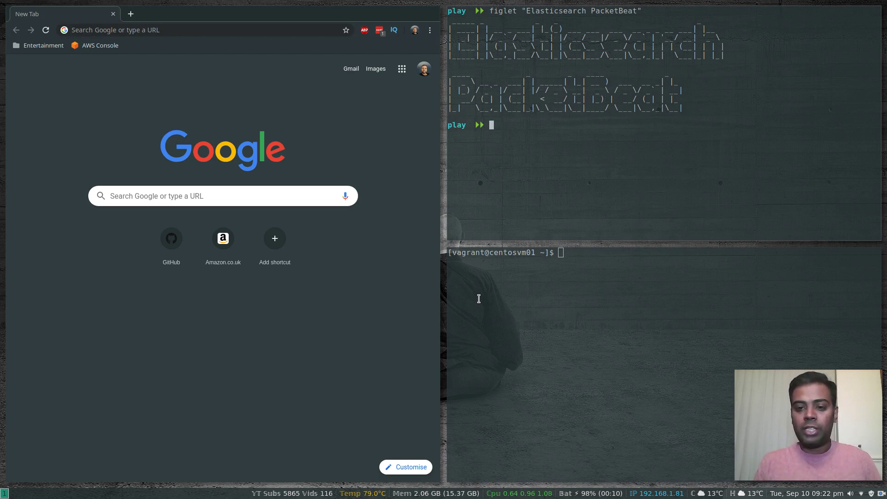
- Clear the 'Elasticsearch PacketBeat' banner from the top terminal pane, leaving an empty prompt
{"action": "left_click", "coordinate": [557, 283]}
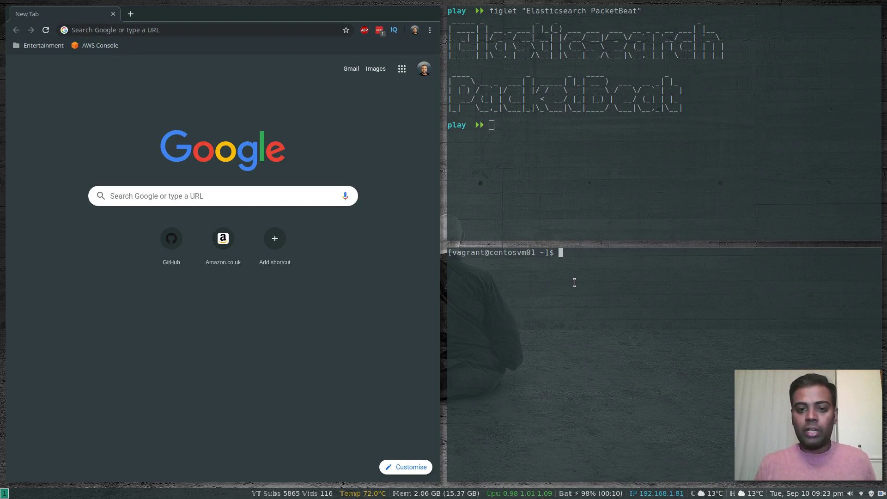
{"action": "left_click", "coordinate": [584, 180]}
{"action": "type", "text": "clear"}
{"action": "key", "text": "Return"}
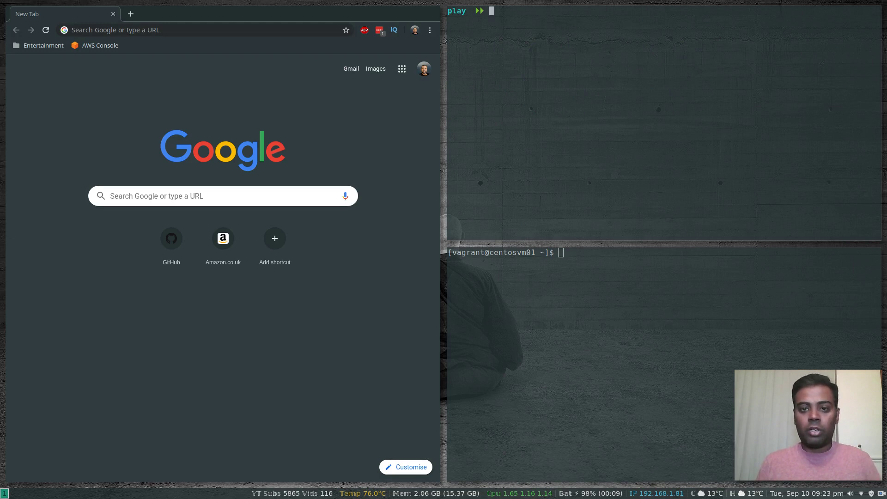
- Clone the elk repository, change into elk/docker and list its files
{"action": "type", "text": "git clone"}
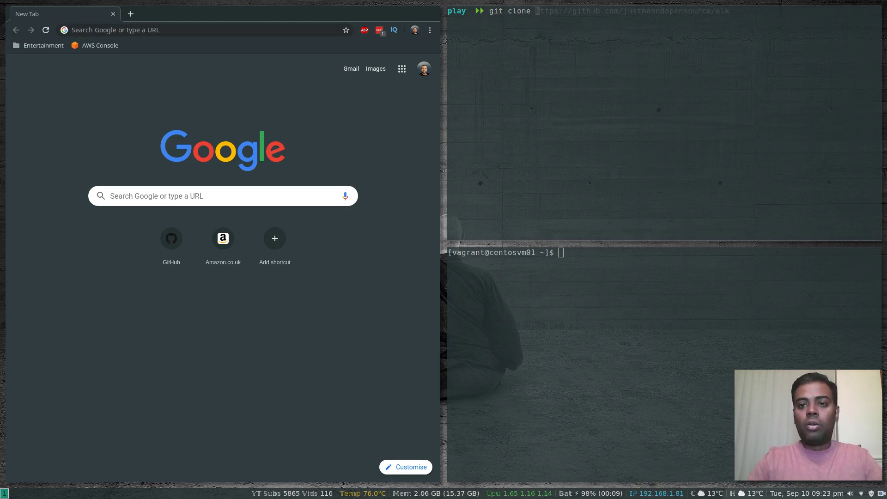
{"action": "key", "text": "Right"}
{"action": "key", "text": "Return"}
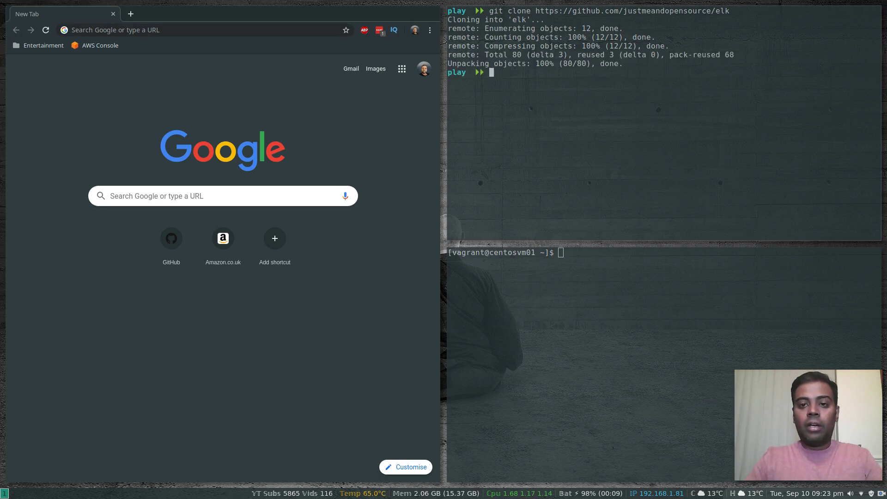
{"action": "type", "text": "cd elk/docker"}
{"action": "key", "text": "Return"}
{"action": "type", "text": "ls"}
{"action": "key", "text": "Return"}
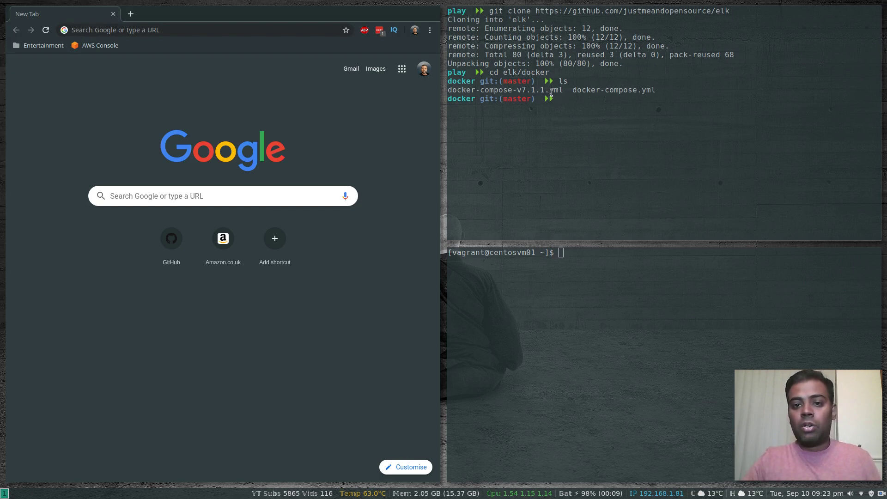
- Rename docker-compose-v7.1.1.yml to docker-compose.yml with mv
{"action": "left_click_drag", "start_coordinate": [573, 91], "coordinate": [656, 88]}
{"action": "left_click", "coordinate": [655, 88]}
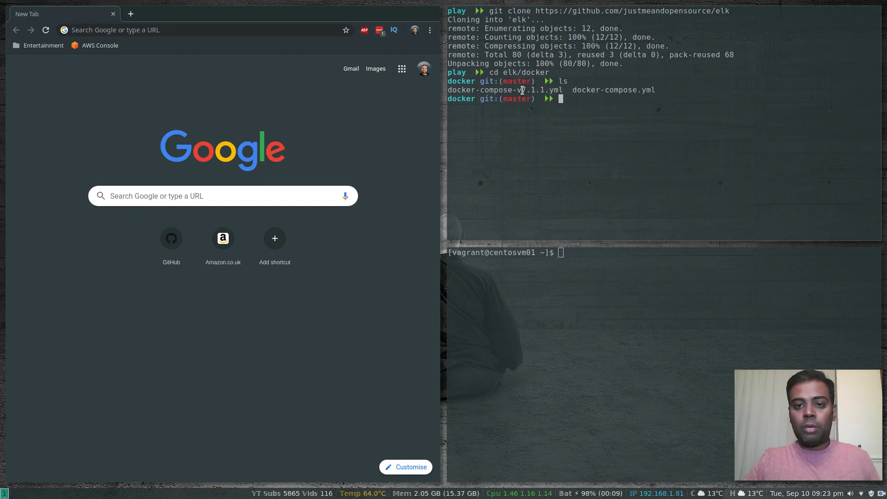
{"action": "left_click_drag", "start_coordinate": [521, 91], "coordinate": [547, 89]}
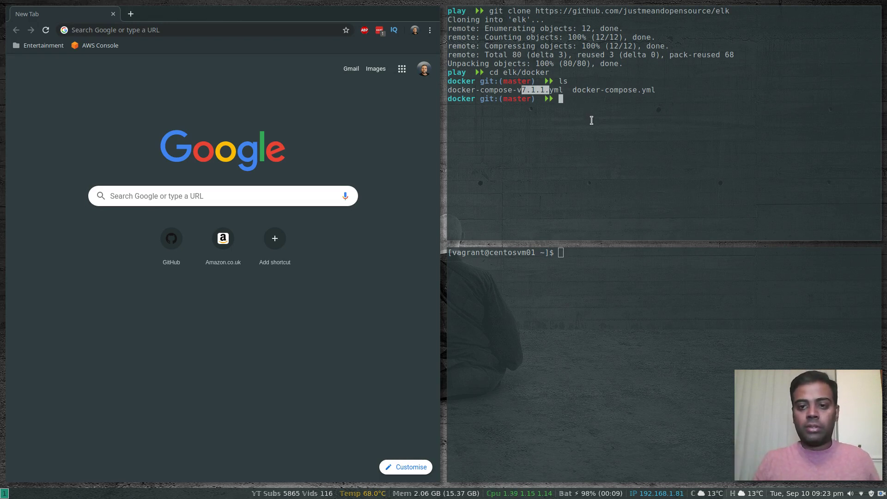
{"action": "type", "text": "mv"}
{"action": "key", "text": "Right"}
{"action": "key", "text": "Return"}
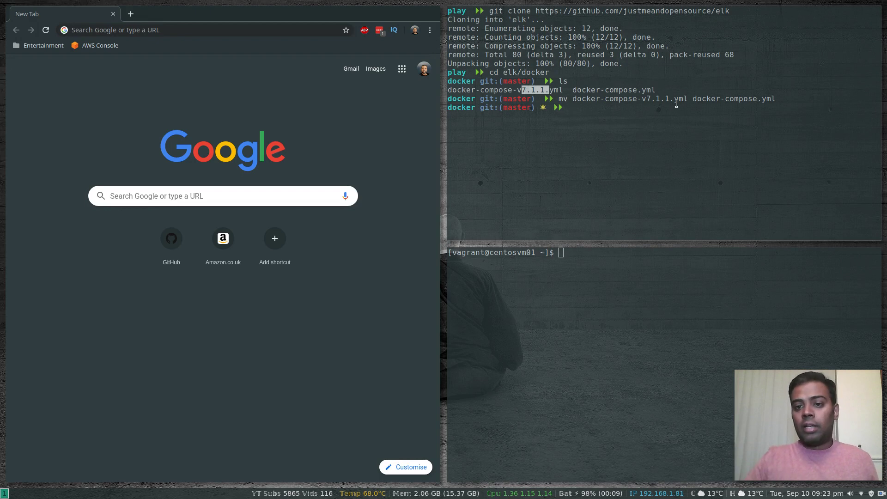
- Clear the pane and list the folder to confirm only docker-compose.yml remains
{"action": "left_click_drag", "start_coordinate": [693, 98], "coordinate": [776, 99]}
{"action": "left_click", "coordinate": [730, 132]}
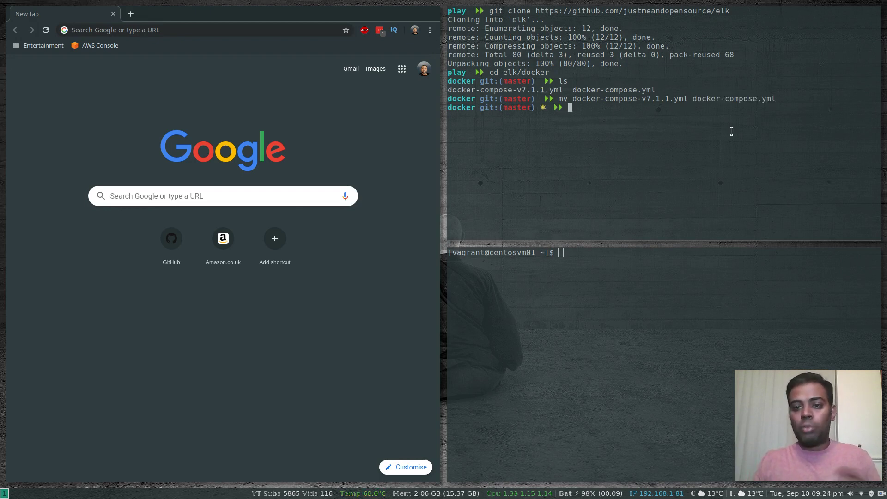
{"action": "type", "text": "clear"}
{"action": "key", "text": "Return"}
{"action": "type", "text": "ls"}
{"action": "key", "text": "Return"}
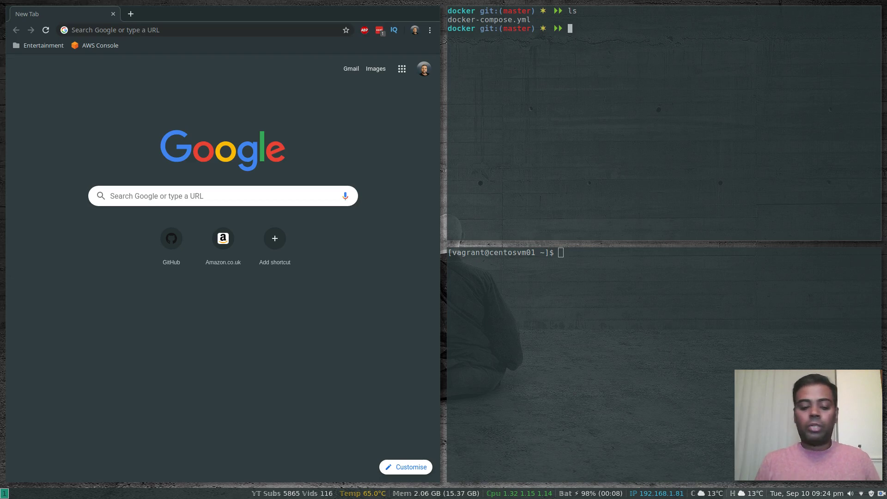
- Run sudo sysctl -w vm.max_map_count=262144
{"action": "type", "text": "sudo syc"}
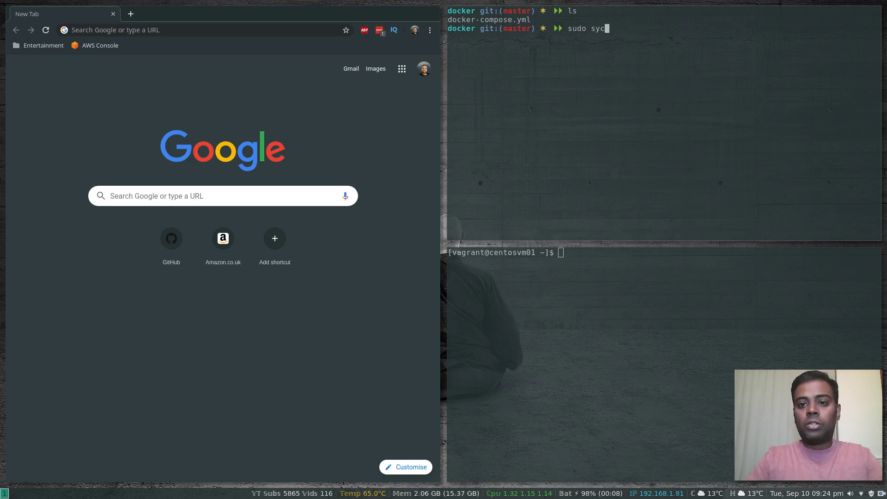
{"action": "key", "text": "BackSpace"}
{"action": "type", "text": "s"}
{"action": "key", "text": "Right"}
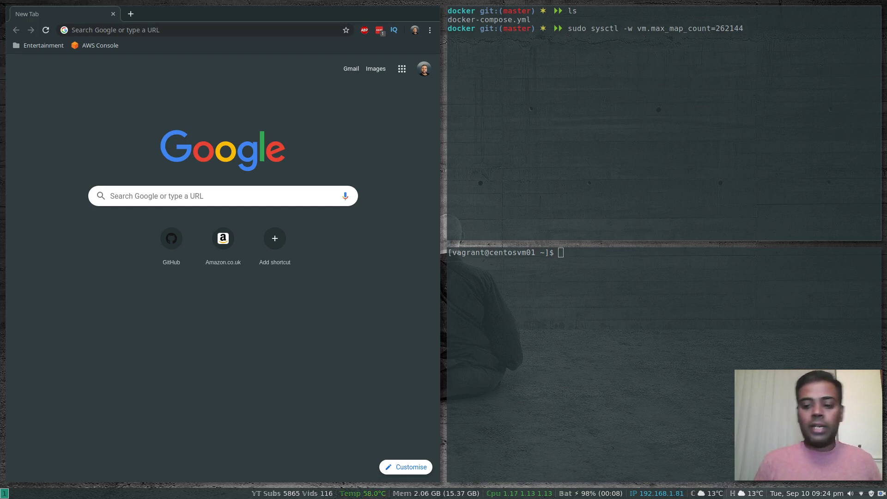
{"action": "key", "text": "Return"}
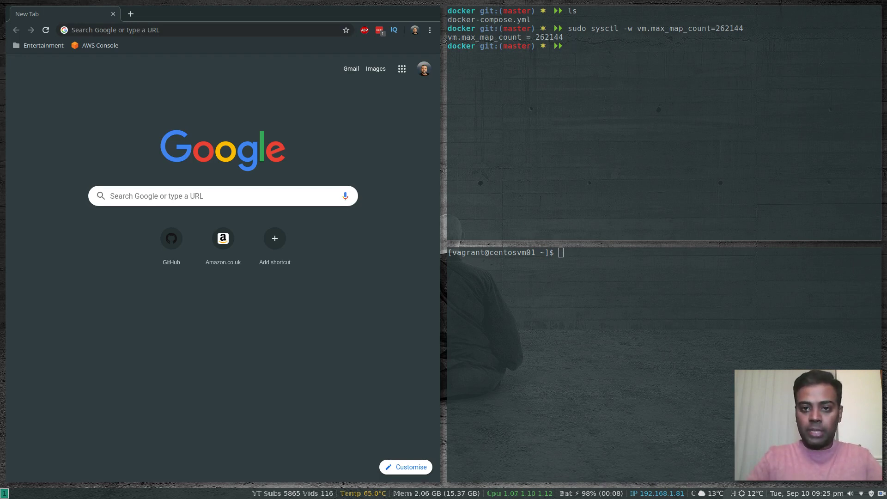
- Discard the unrun vi /etc/sysctl.conf command with Ctrl+U
{"action": "type", "text": "vi /etc/"}
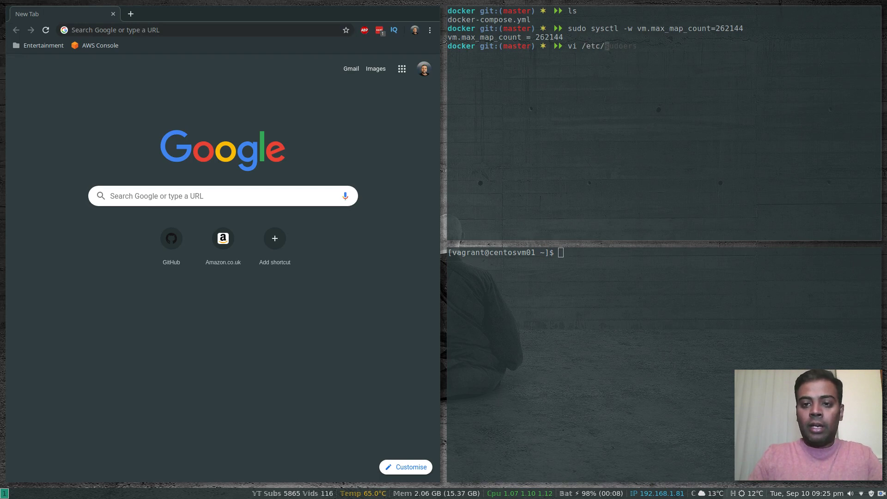
{"action": "type", "text": "sysctl.conf"}
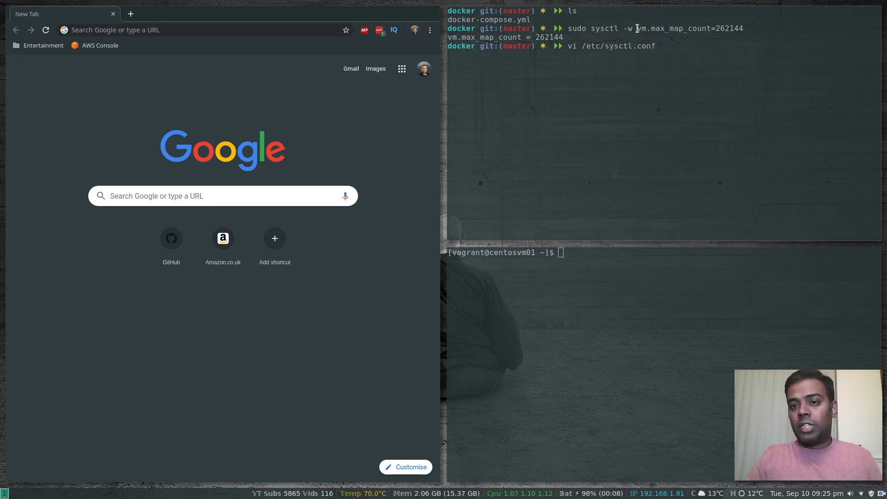
{"action": "left_click_drag", "start_coordinate": [637, 29], "coordinate": [744, 27]}
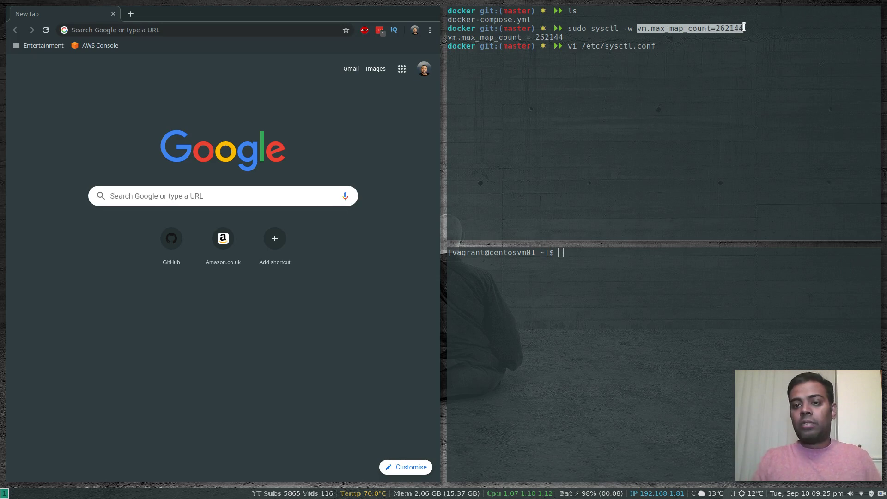
{"action": "key", "text": "ctrl+u"}
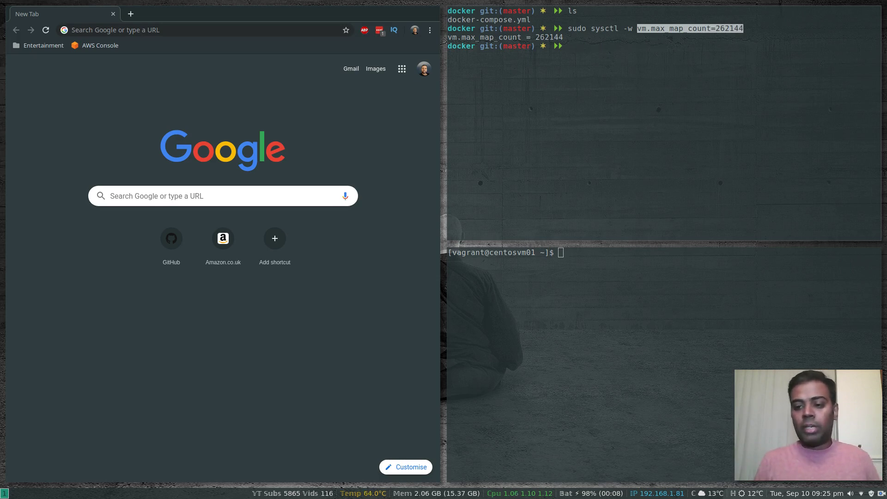
- Start the stack with docker-compose up -d, then check docker volume ls and docker-compose ps
{"action": "type", "text": "docker-compose up -d"}
{"action": "key", "text": "Return"}
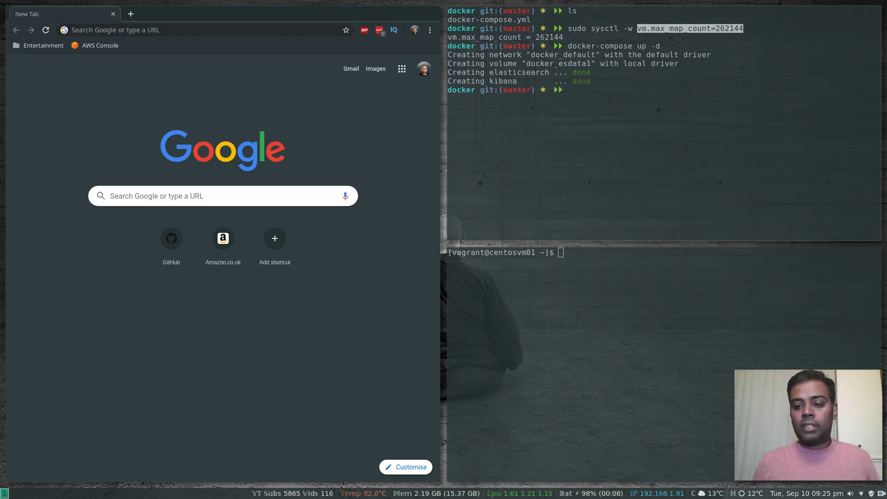
{"action": "type", "text": "docker volume ls"}
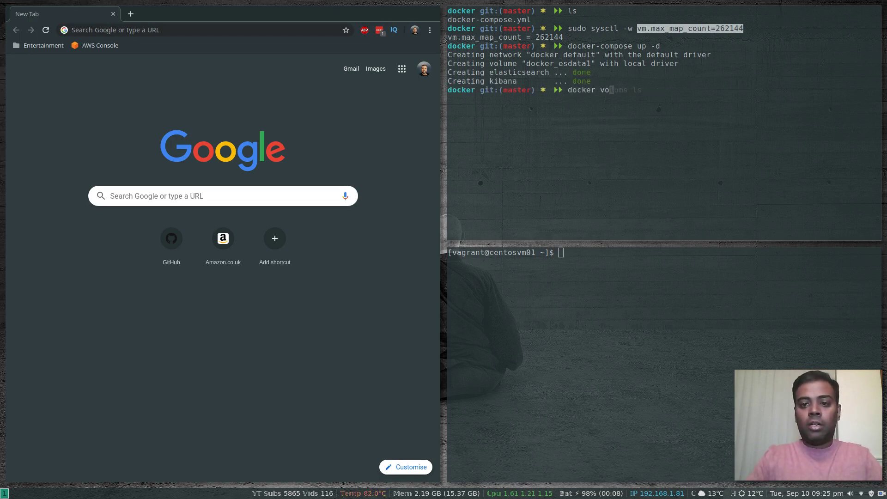
{"action": "key", "text": "Return"}
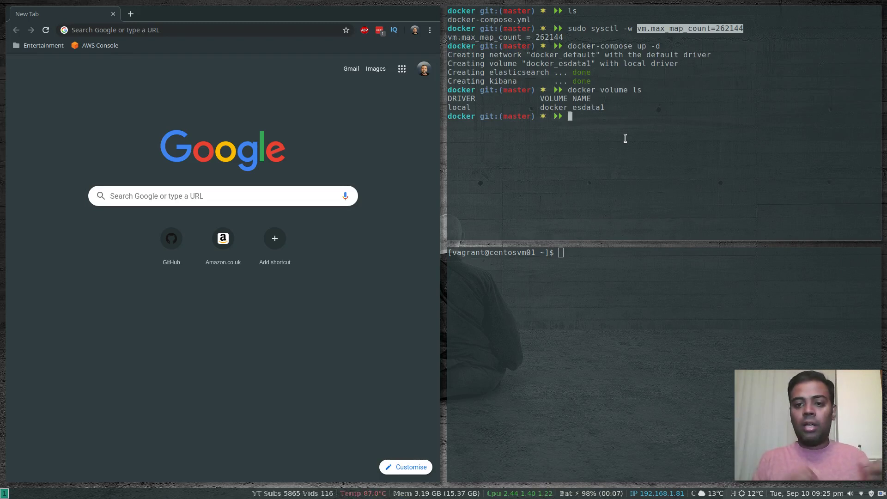
{"action": "type", "text": "docker-compose ps"}
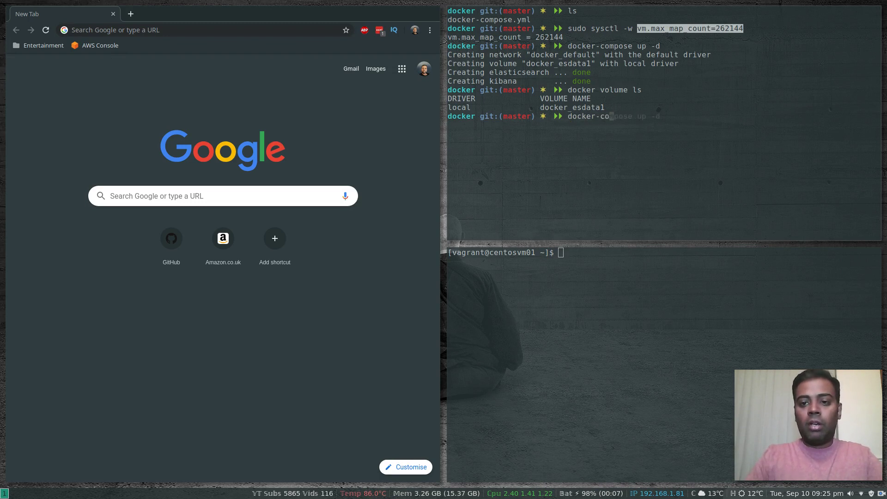
{"action": "key", "text": "Return"}
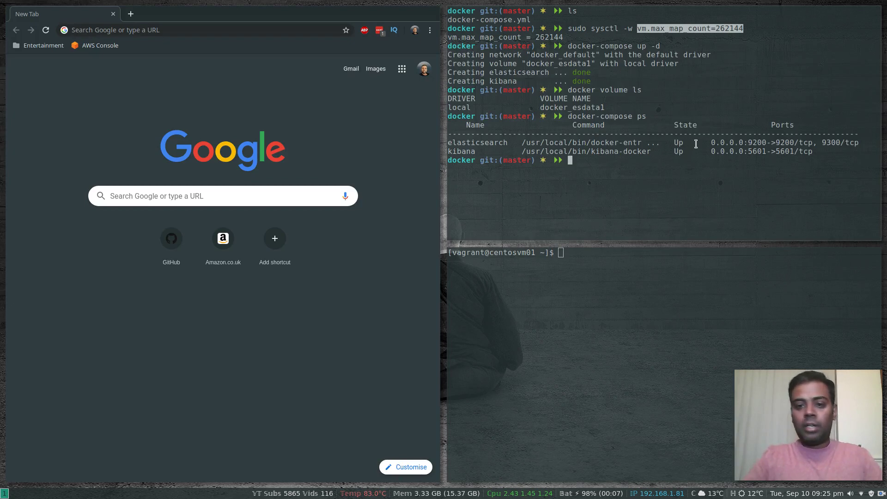
- View the Elasticsearch and Kibana logs with docker-compose logs, then stop and clear the output
{"action": "type", "text": "docker-compose "}
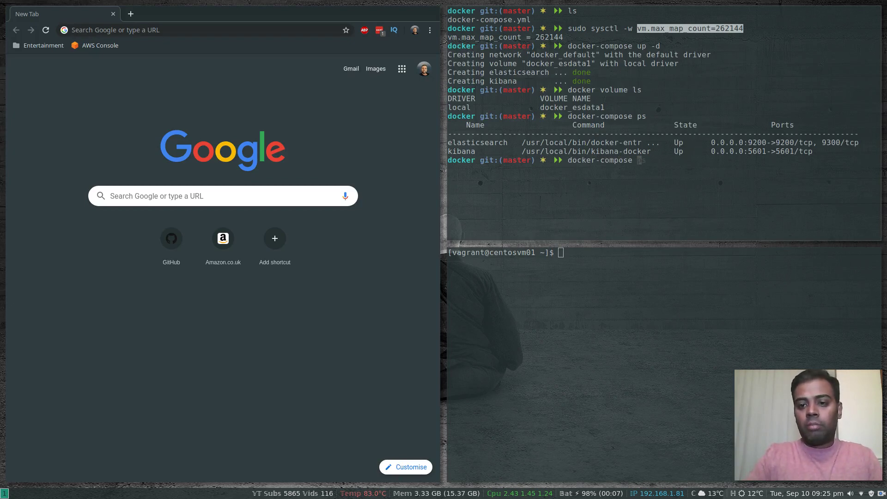
{"action": "type", "text": "logs"}
{"action": "key", "text": "Return"}
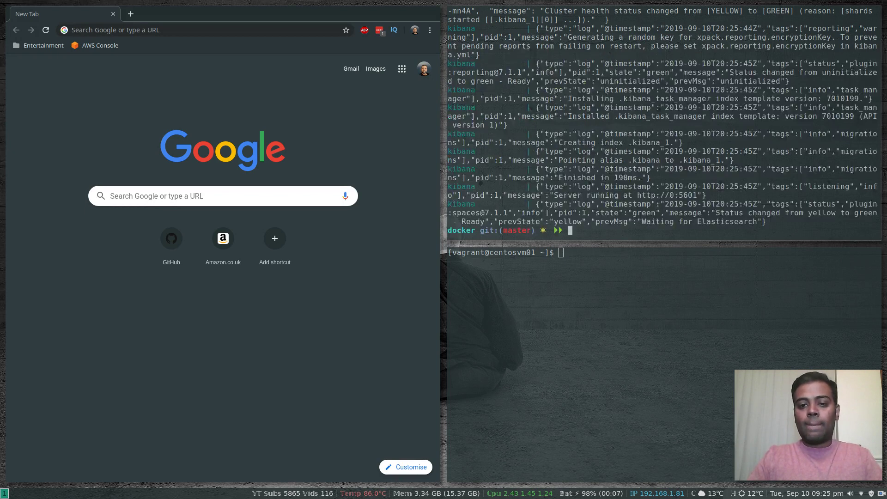
{"action": "key", "text": "Up"}
{"action": "key", "text": "Return"}
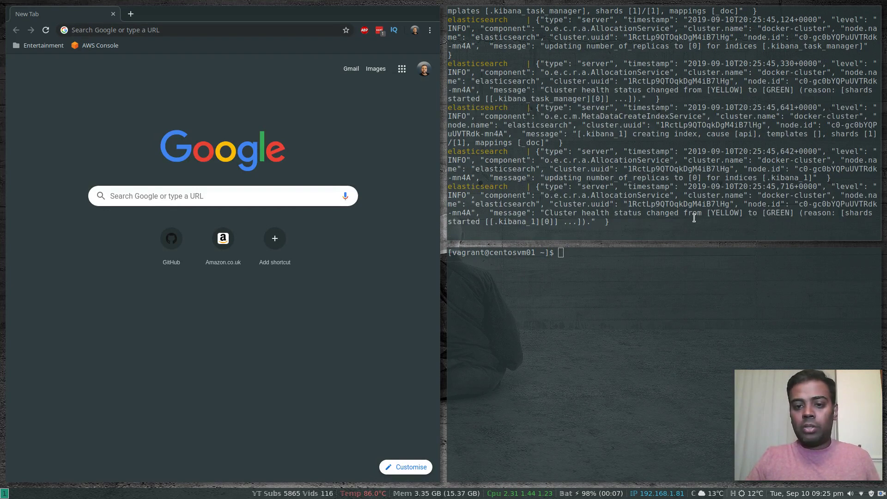
{"action": "key", "text": "ctrl+c"}
{"action": "key", "text": "ctrl+l"}
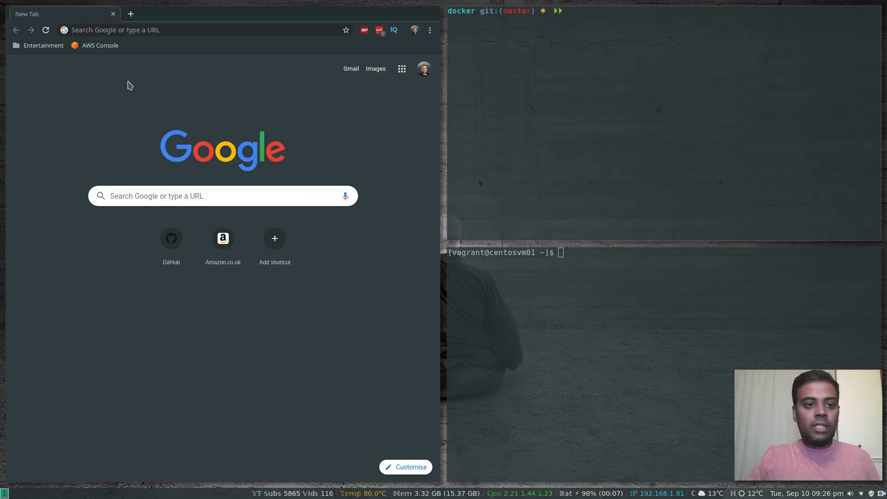
- Load Kibana at localhost:5601, decline usage statistics, and go to Management > Index Patterns
{"action": "left_click", "coordinate": [155, 31]}
{"action": "type", "text": "l"}
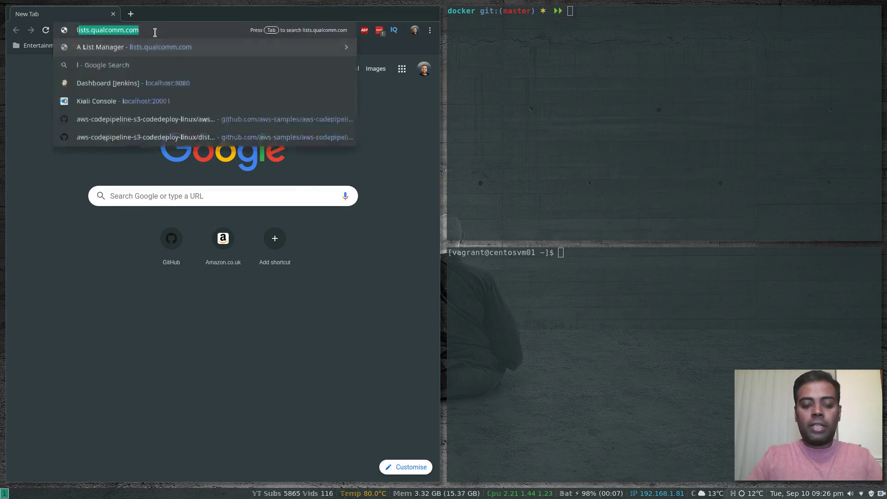
{"action": "type", "text": "ocalhost:5601"}
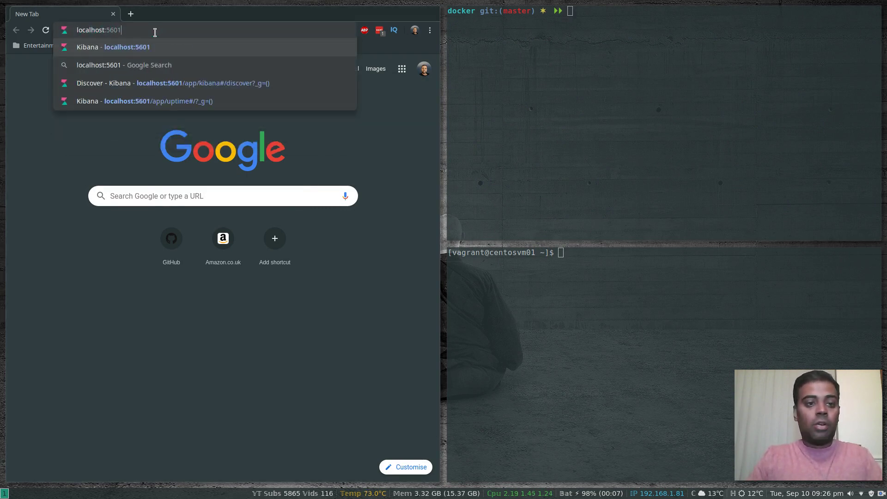
{"action": "key", "text": "Return"}
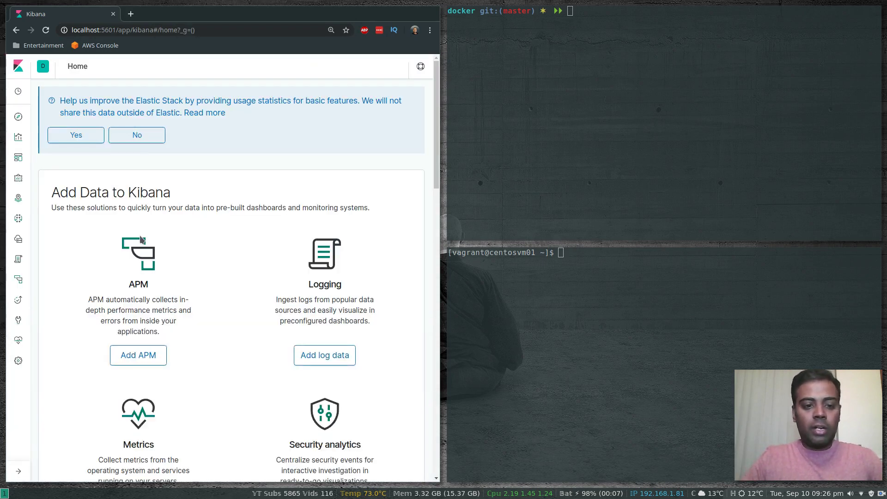
{"action": "left_click", "coordinate": [133, 134]}
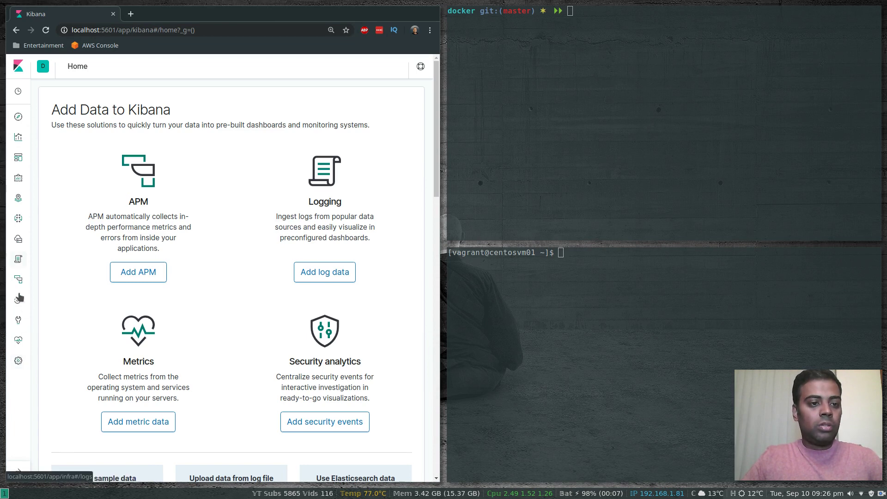
{"action": "left_click", "coordinate": [18, 362]}
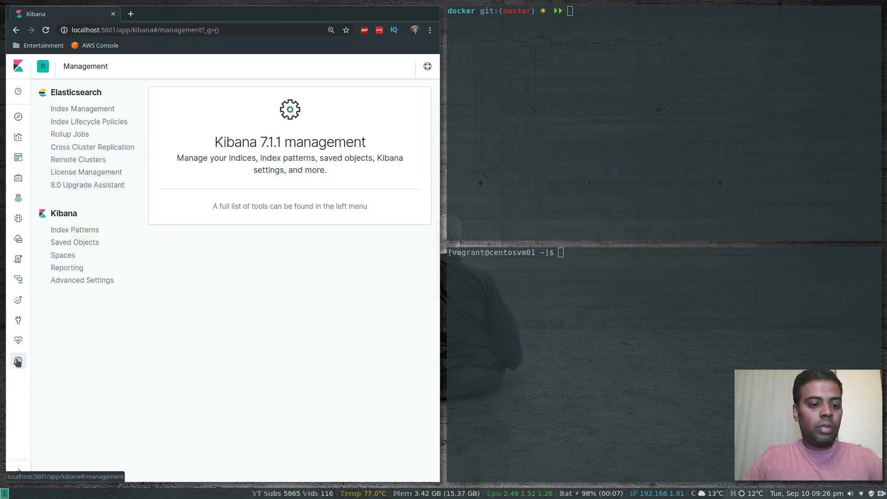
{"action": "left_click", "coordinate": [71, 231]}
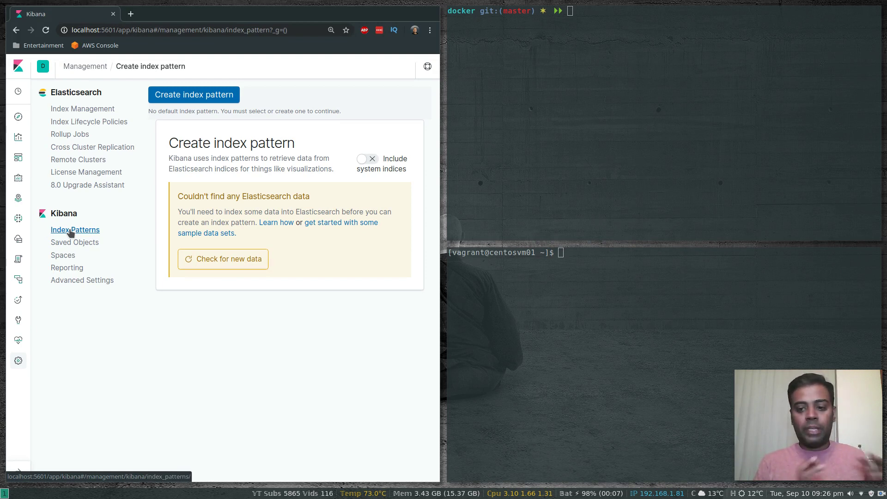
- Close the upper terminal pane with Ctrl+D and clear the remaining terminal
{"action": "left_click", "coordinate": [545, 309]}
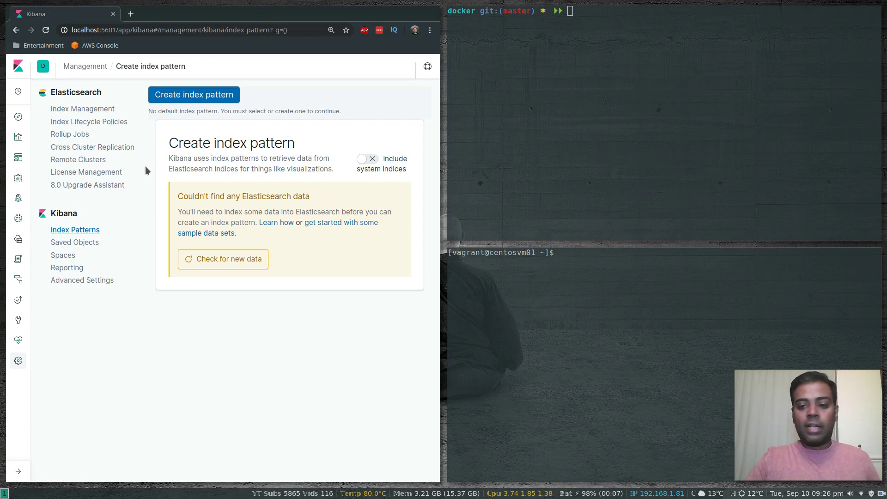
{"action": "left_click", "coordinate": [588, 111]}
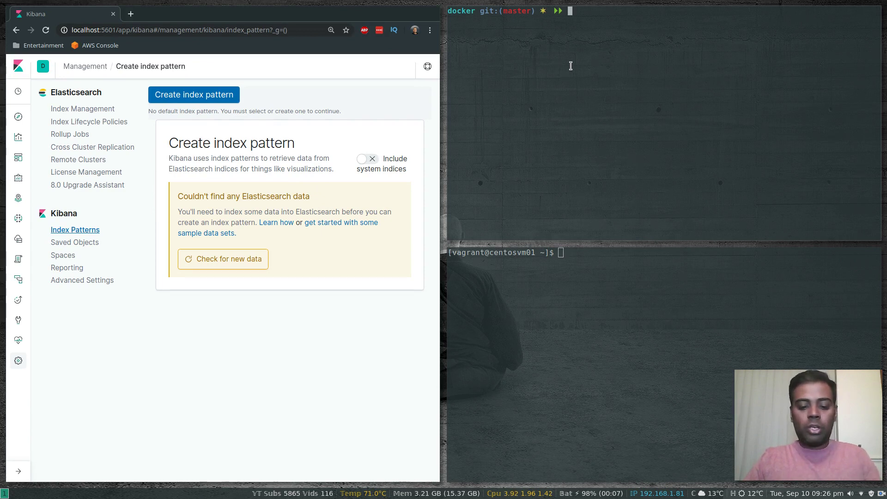
{"action": "key", "text": "ctrl+d"}
{"action": "type", "text": "clear"}
{"action": "key", "text": "Return"}
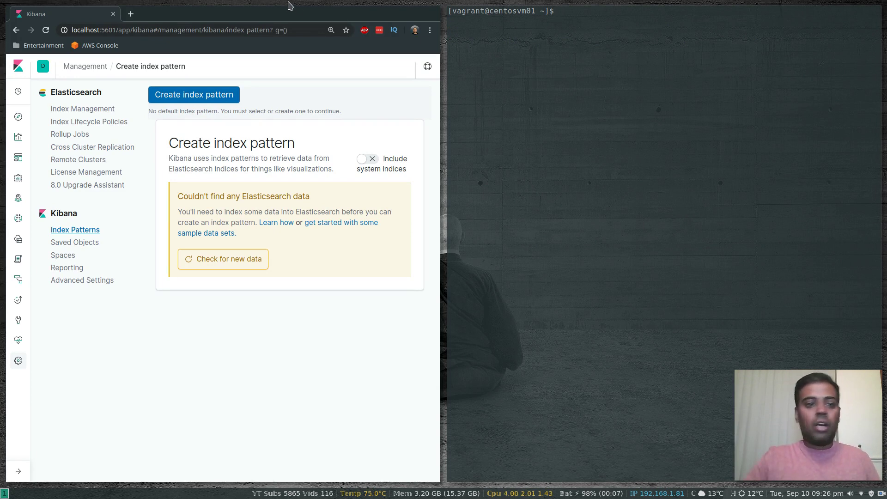
- In a new tab, search 'install packet' and open the Step 1: Install Packetbeat guide
{"action": "left_click", "coordinate": [131, 14]}
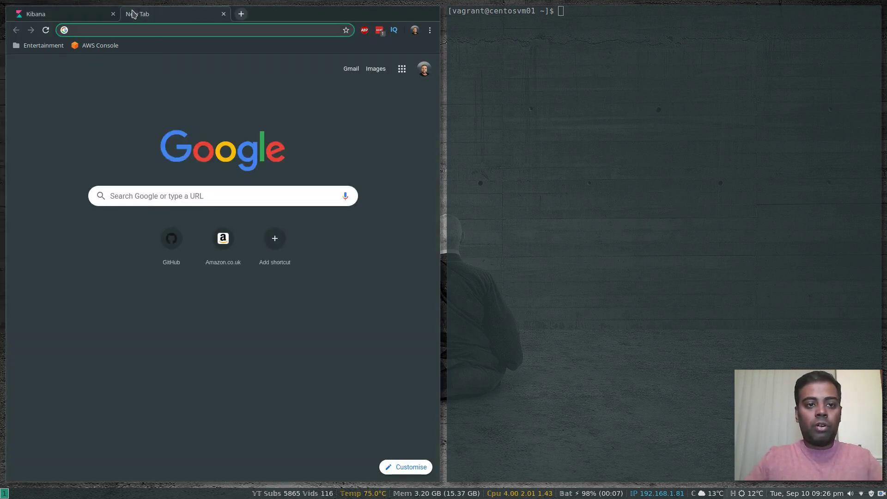
{"action": "type", "text": "install pac"}
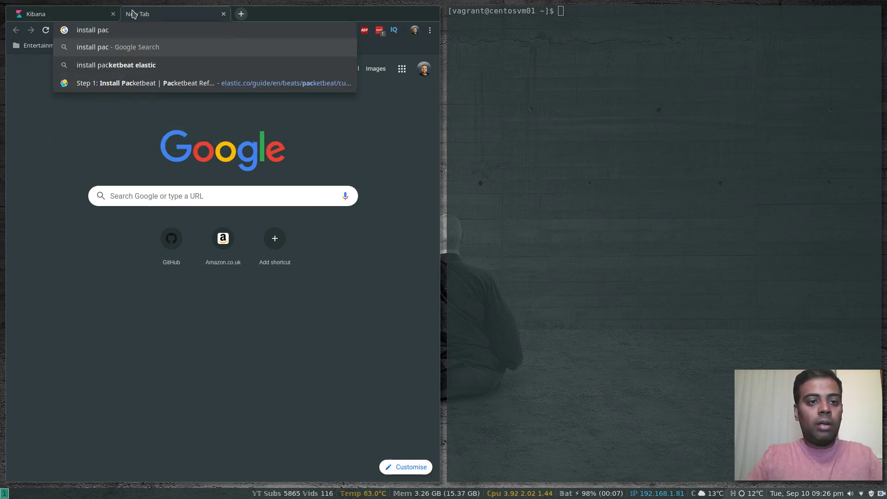
{"action": "type", "text": "ket"}
{"action": "key", "text": "Return"}
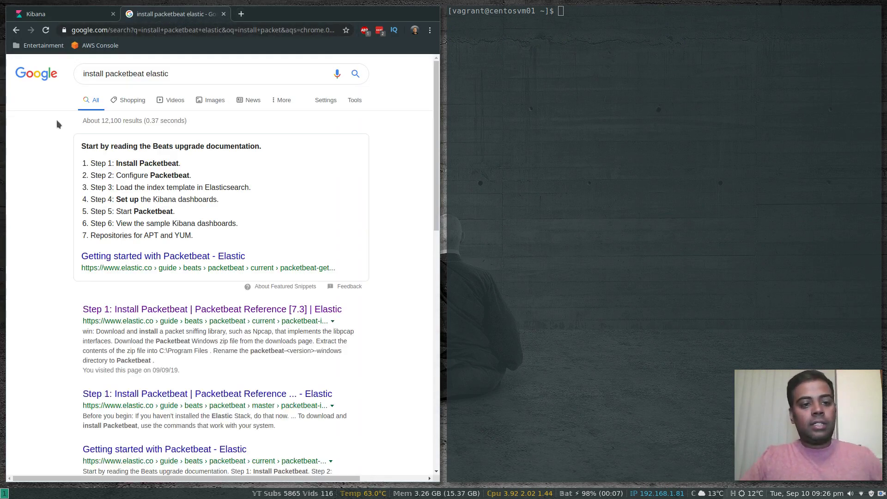
{"action": "scroll", "coordinate": [44, 241], "scroll_direction": "down", "scroll_amount": 4}
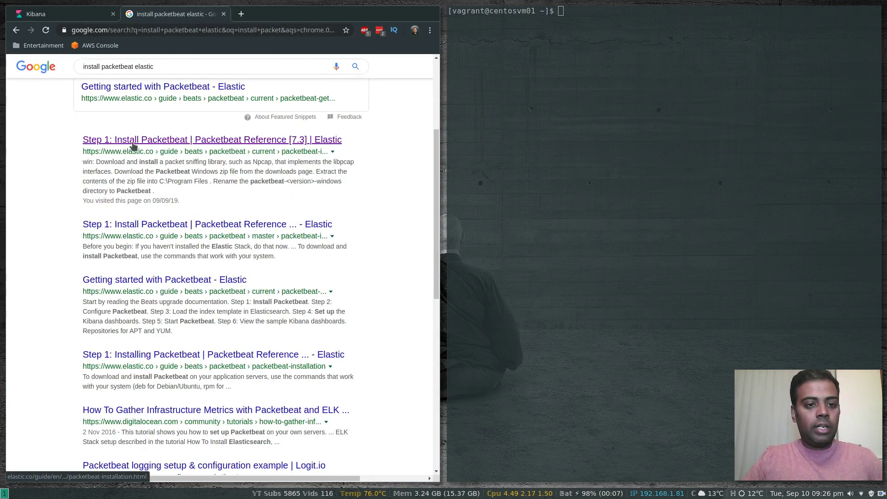
{"action": "left_click", "coordinate": [164, 138]}
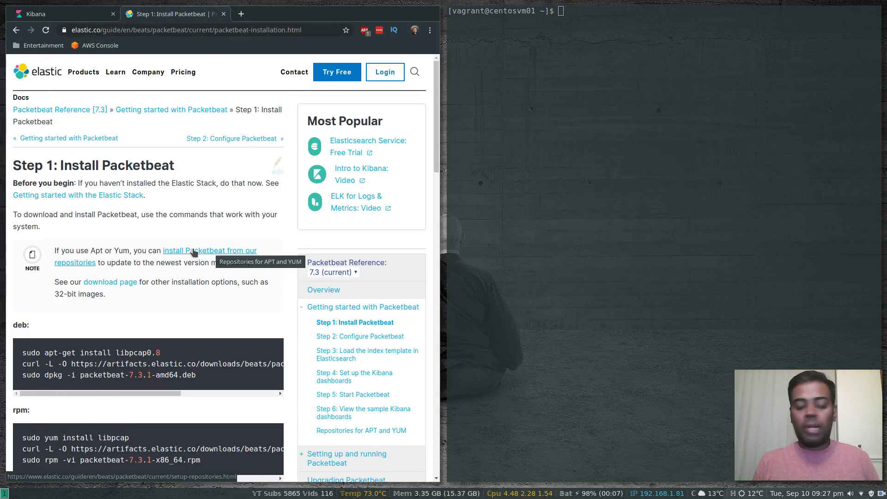
{"action": "scroll", "coordinate": [121, 316], "scroll_direction": "down", "scroll_amount": 3}
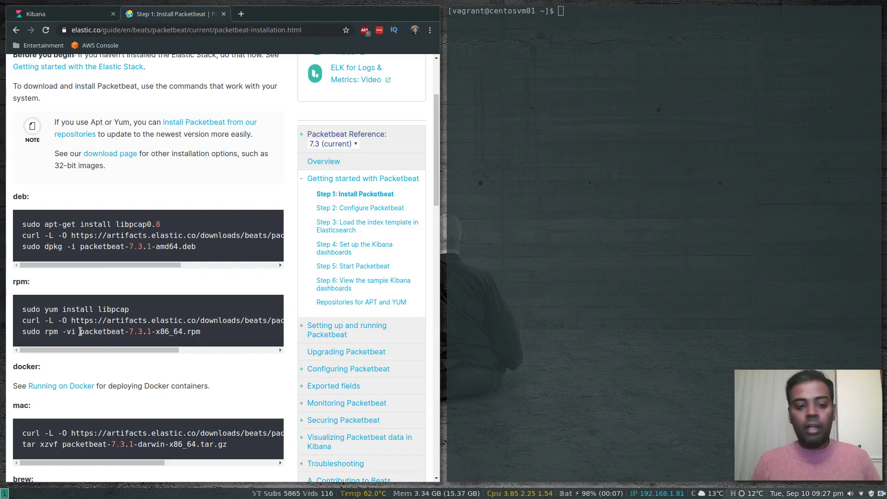
{"action": "scroll", "coordinate": [79, 331], "scroll_direction": "up", "scroll_amount": 2}
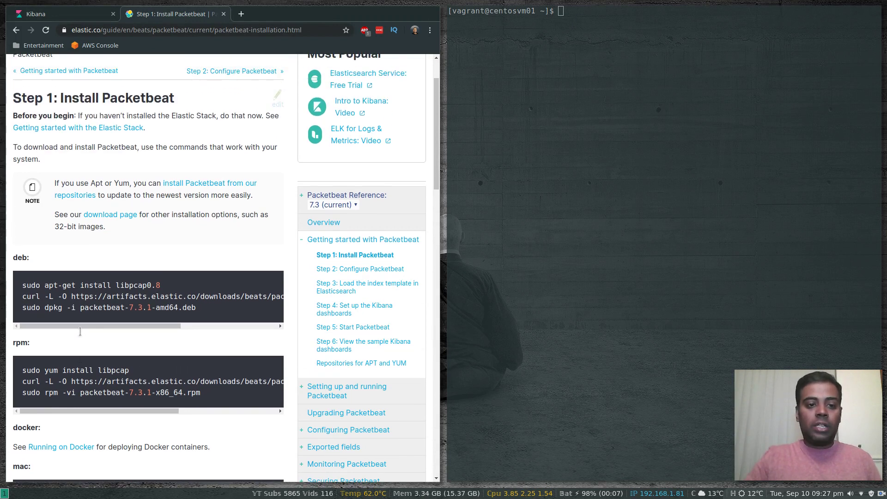
- Follow the repositories link and scroll down to the YUM instructions
{"action": "left_click", "coordinate": [205, 185]}
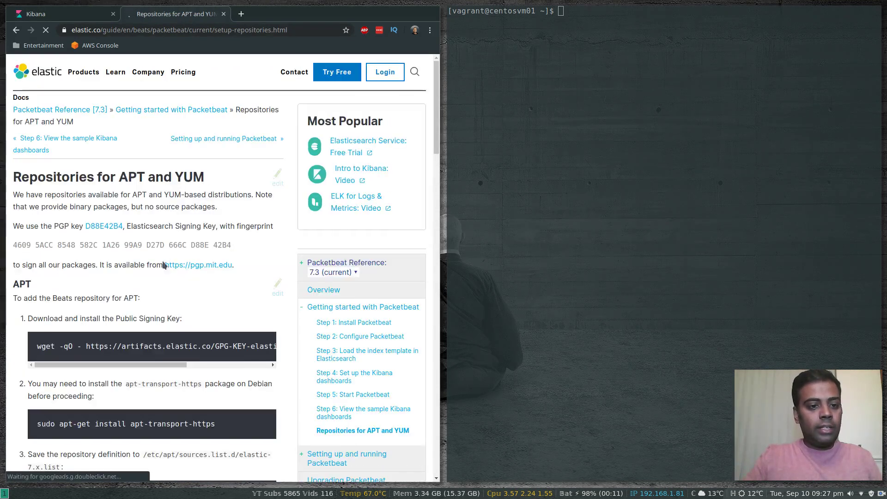
{"action": "scroll", "coordinate": [146, 290], "scroll_direction": "down", "scroll_amount": 4}
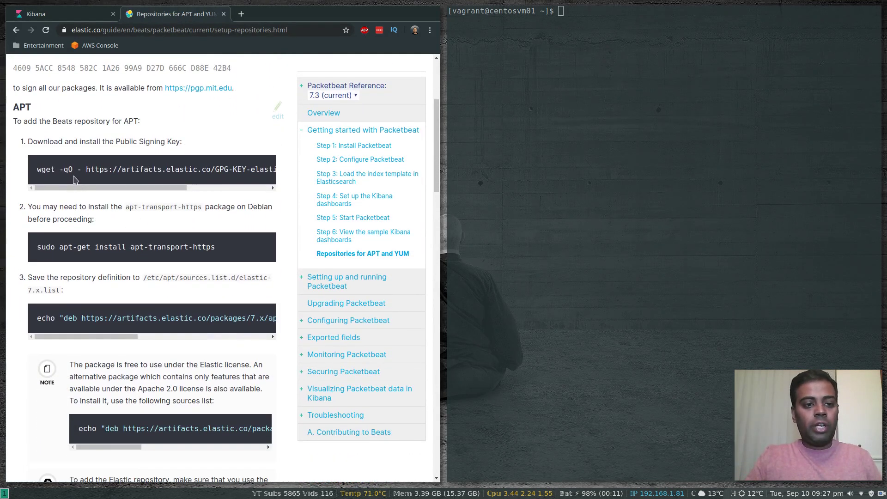
{"action": "scroll", "coordinate": [113, 317], "scroll_direction": "down", "scroll_amount": 3}
{"action": "scroll", "coordinate": [113, 317], "scroll_direction": "down", "scroll_amount": 2}
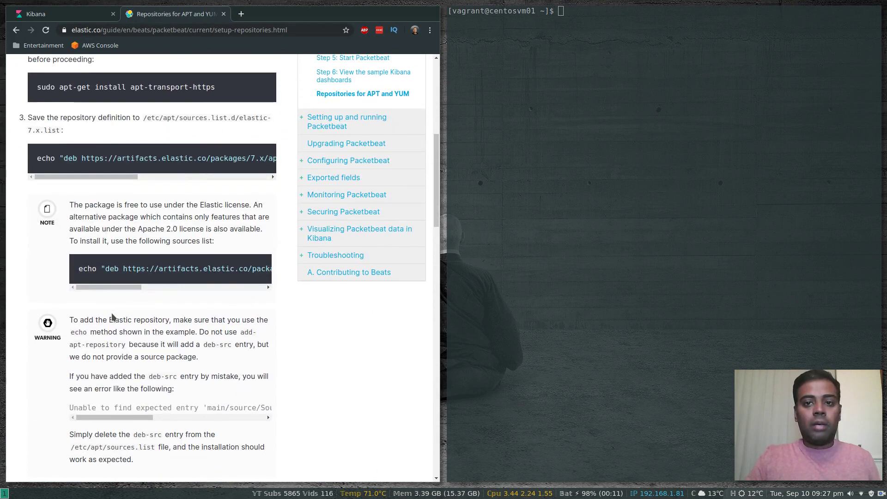
{"action": "scroll", "coordinate": [112, 317], "scroll_direction": "down", "scroll_amount": 12}
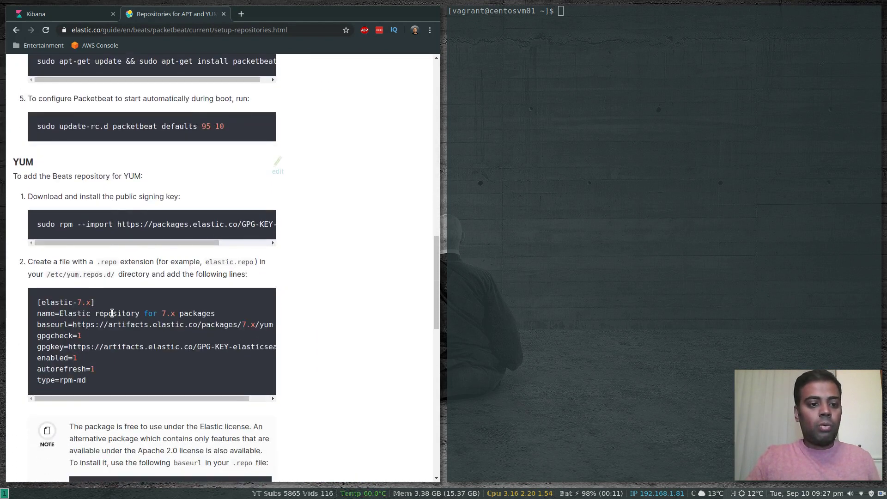
{"action": "scroll", "coordinate": [112, 313], "scroll_direction": "down", "scroll_amount": 2}
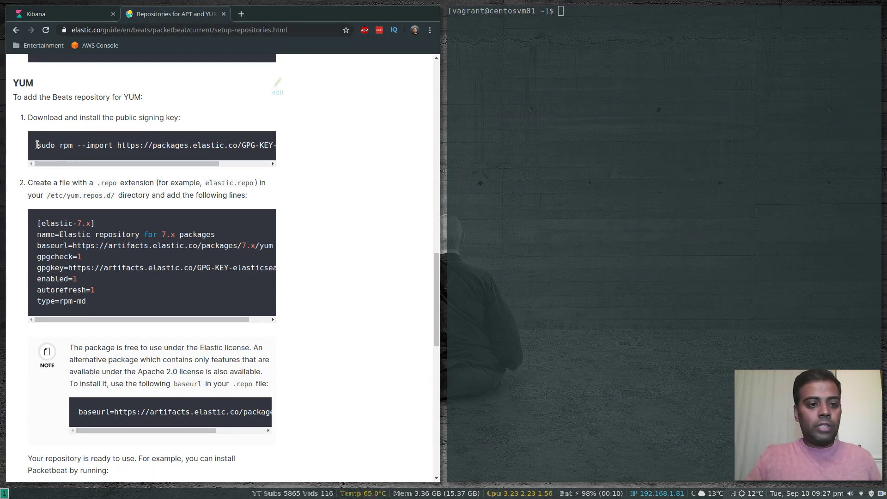
- Copy the rpm --import command from the docs and run it to import Elastic's signing key
{"action": "left_click_drag", "start_coordinate": [37, 145], "coordinate": [289, 153]}
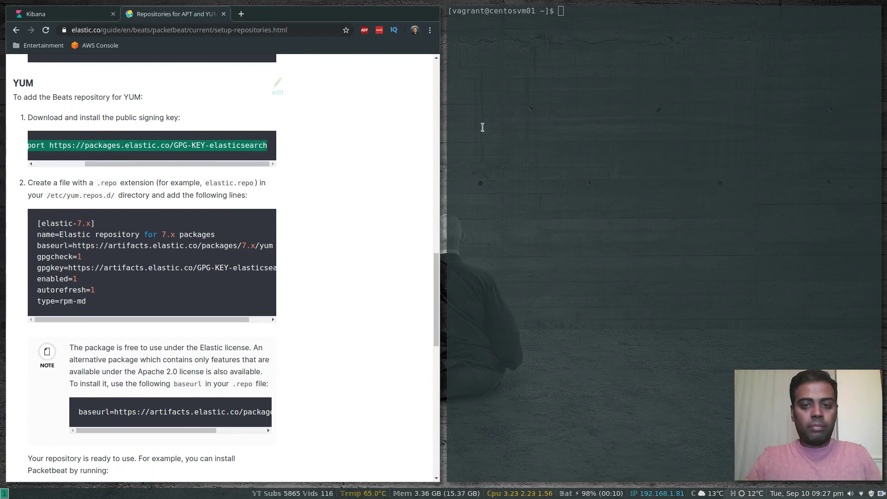
{"action": "left_click", "coordinate": [594, 134]}
{"action": "middle_click", "coordinate": [594, 134]}
{"action": "key", "text": "Return"}
- Create /etc/yum.repos.d/elastic.repo in vi with the pasted elastic-7.x repository definition, and save
{"action": "scroll", "coordinate": [184, 240], "scroll_direction": "down", "scroll_amount": 1}
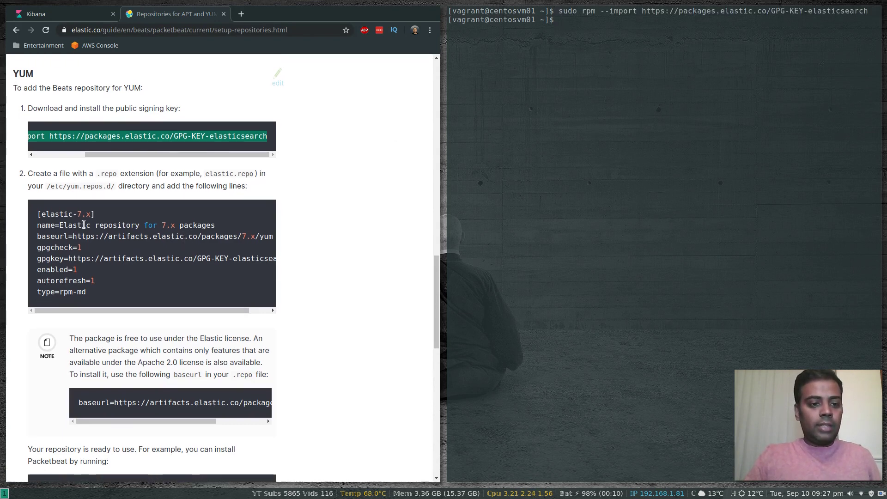
{"action": "left_click_drag", "start_coordinate": [38, 214], "coordinate": [85, 301]}
{"action": "key", "text": "ctrl+c"}
{"action": "left_click", "coordinate": [535, 222]}
{"action": "type", "text": "sudo vi /etc/"}
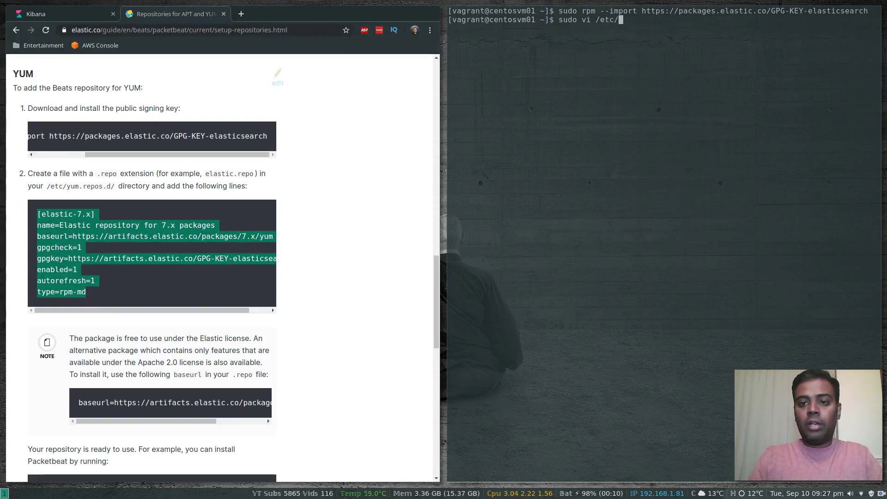
{"action": "type", "text": "yum.repos.d"}
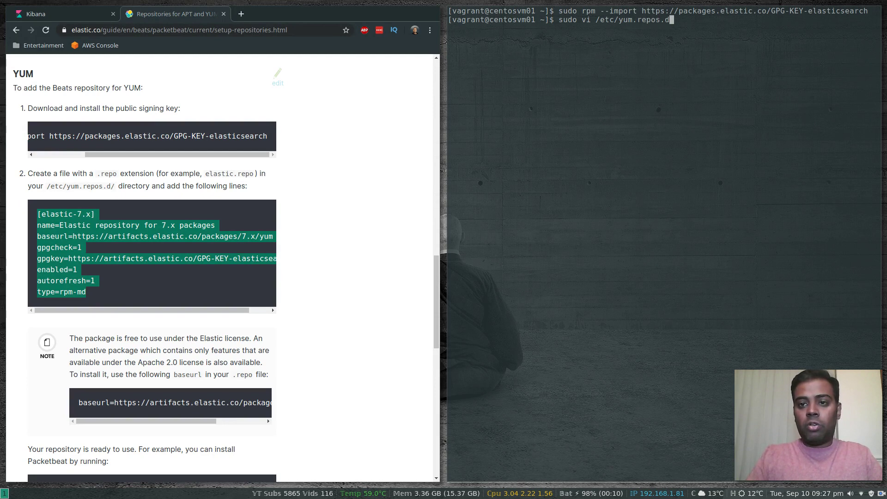
{"action": "type", "text": "/el"}
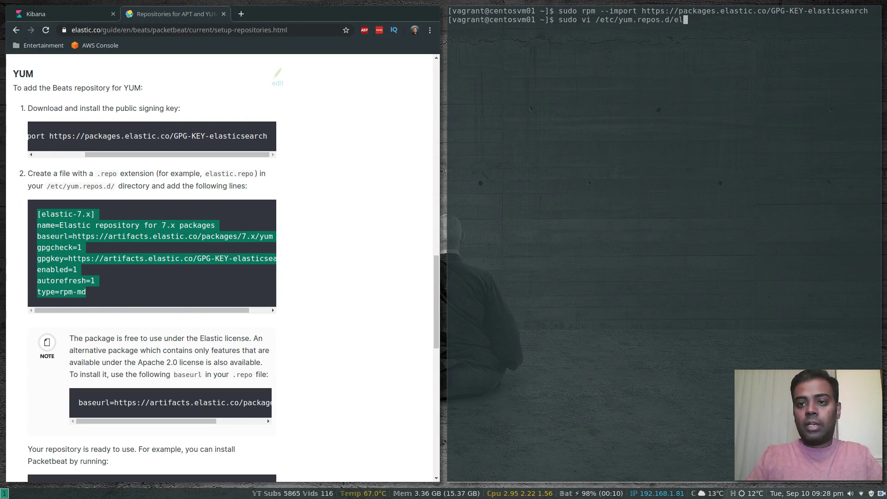
{"action": "type", "text": "astic.repo"}
{"action": "key", "text": "Return"}
{"action": "key", "text": "i"}
{"action": "key", "text": "ctrl+shift+v"}
{"action": "key", "text": "Escape"}
{"action": "type", "text": ":wq"}
{"action": "key", "text": "Return"}
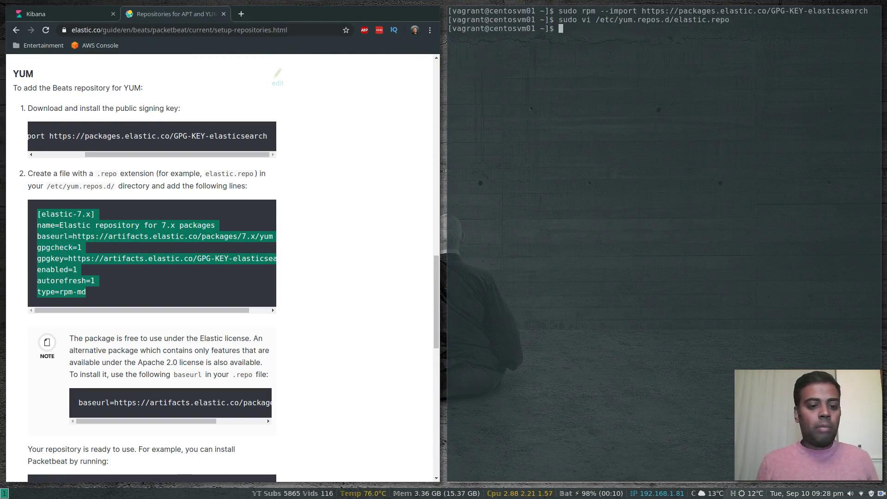
{"action": "scroll", "coordinate": [326, 417], "scroll_direction": "down", "scroll_amount": 4}
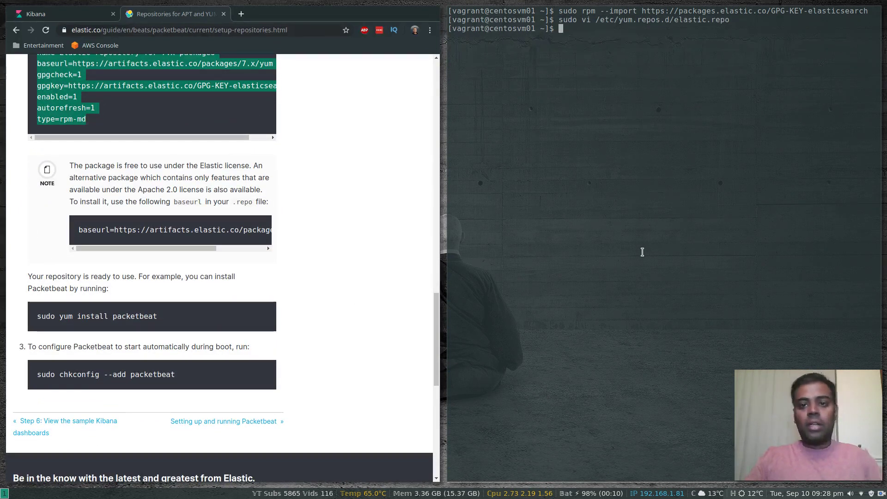
- Install Packetbeat with sudo yum install -y packetbeat
{"action": "type", "text": "sudo yum install -y packetbeat"}
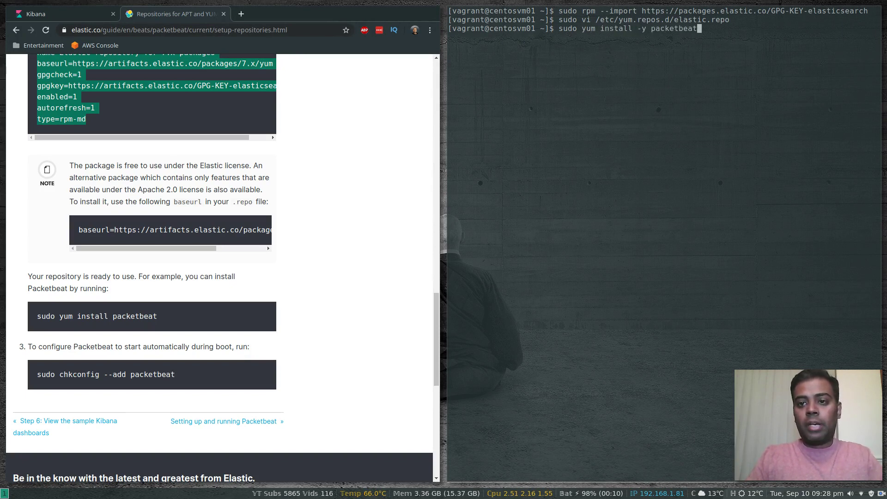
{"action": "key", "text": "Return"}
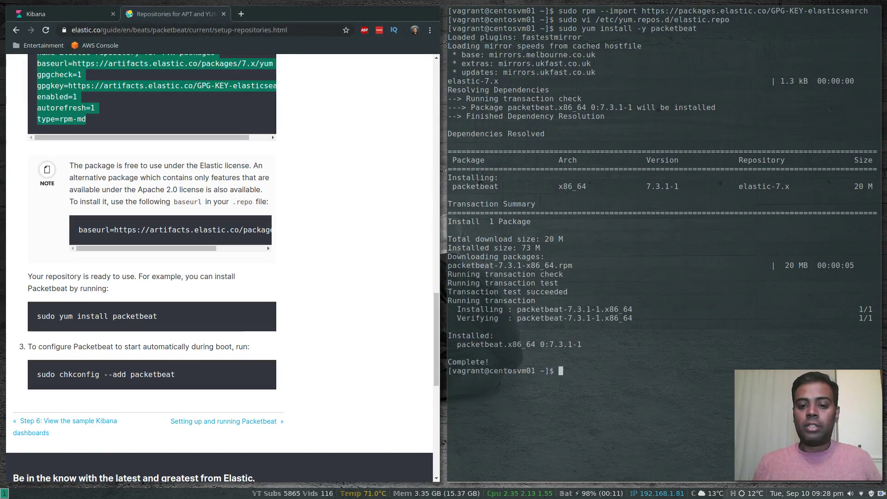
{"action": "key", "text": "ctrl+l"}
- Run rpm -qc packetbeat, packetbeat version (7.3.1) and packetbeat help, then clear the screen
{"action": "type", "text": "rpm -qc packetb"}
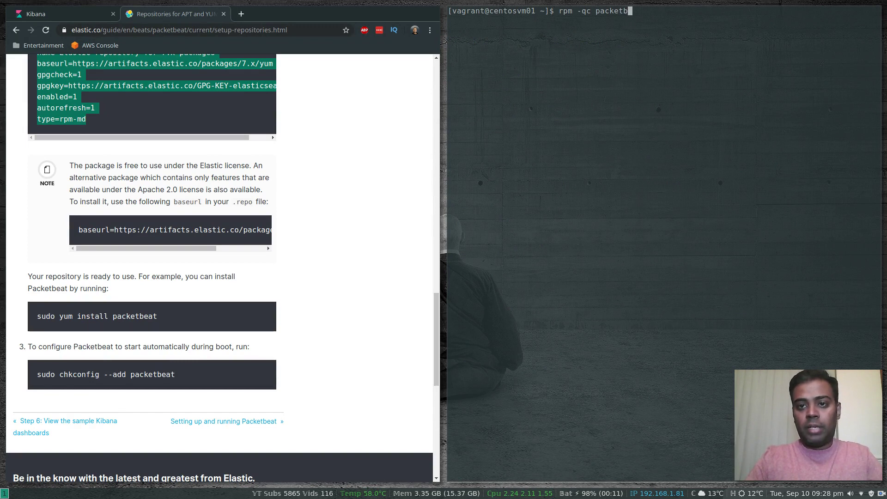
{"action": "type", "text": "eat"}
{"action": "key", "text": "Return"}
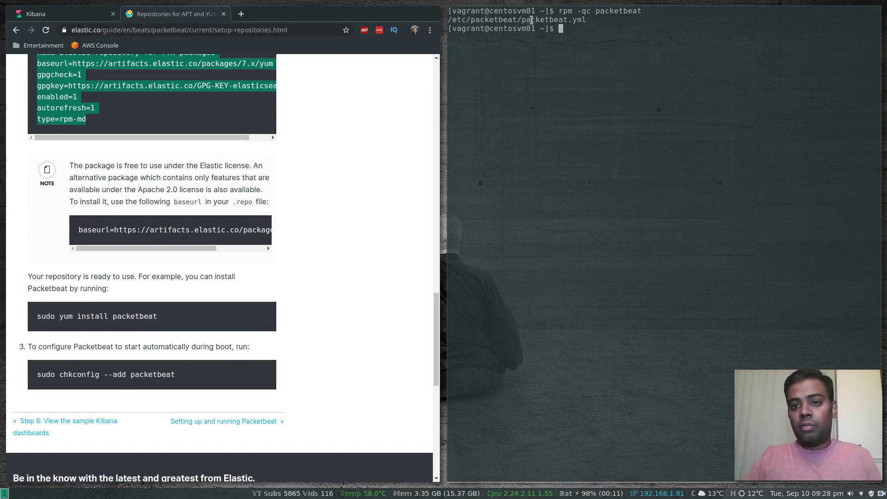
{"action": "type", "text": "packetbeat version"}
{"action": "key", "text": "Return"}
{"action": "type", "text": "packetbeat help"}
{"action": "key", "text": "Return"}
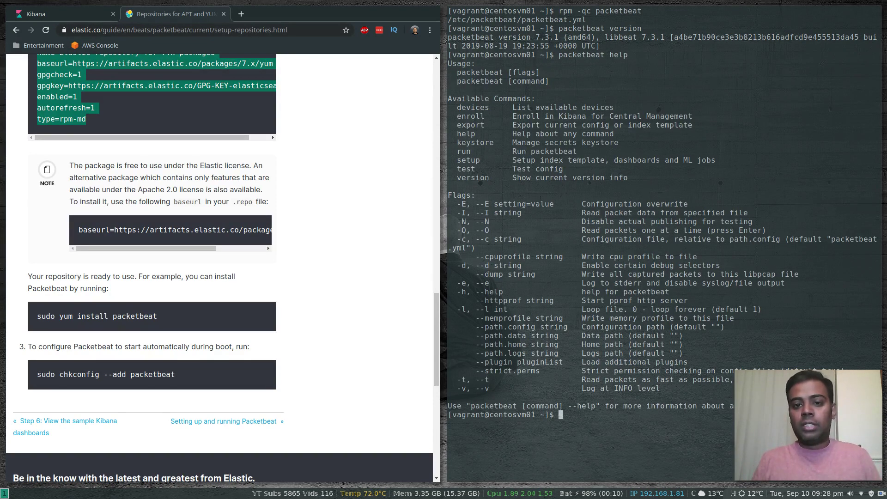
{"action": "type", "text": "clear"}
{"action": "key", "text": "Return"}
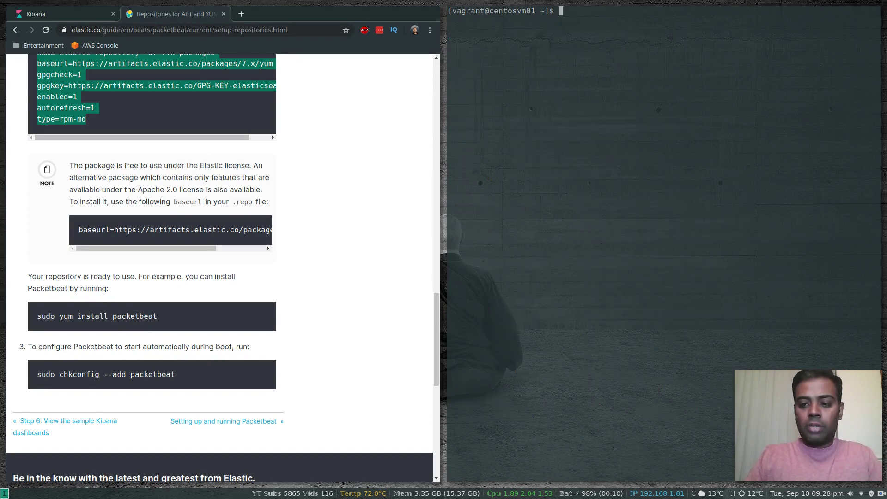
- Open /etc/packetbeat/packetbeat.yml in vi as root and move to the packetbeat.interfaces.device line
{"action": "type", "text": "sudo vi "}
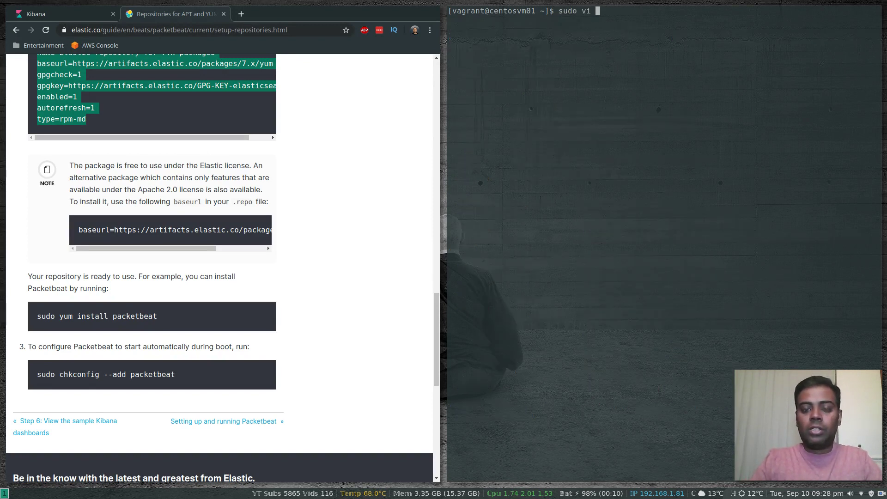
{"action": "type", "text": "/etc/packe"}
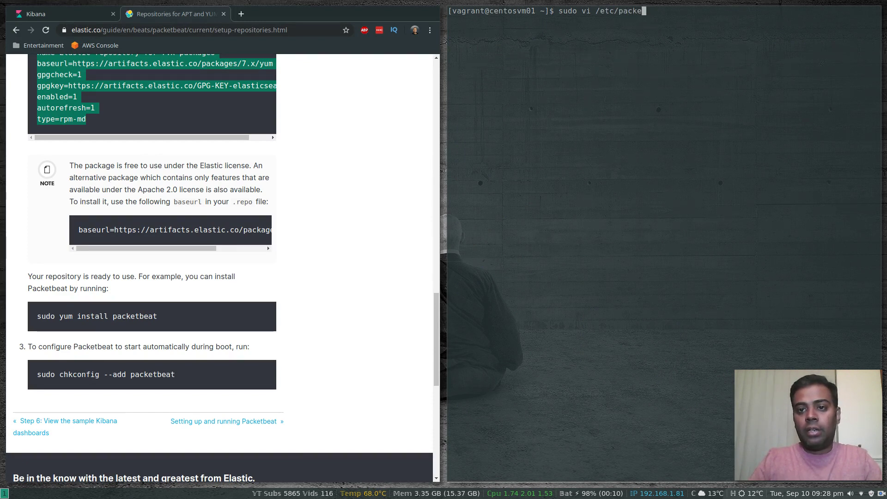
{"action": "type", "text": "tbeat/packet"}
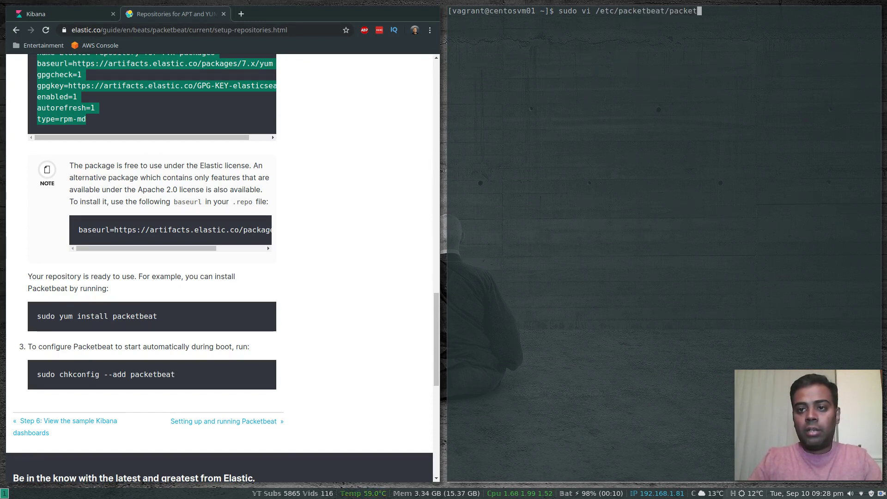
{"action": "type", "text": "beat.yml"}
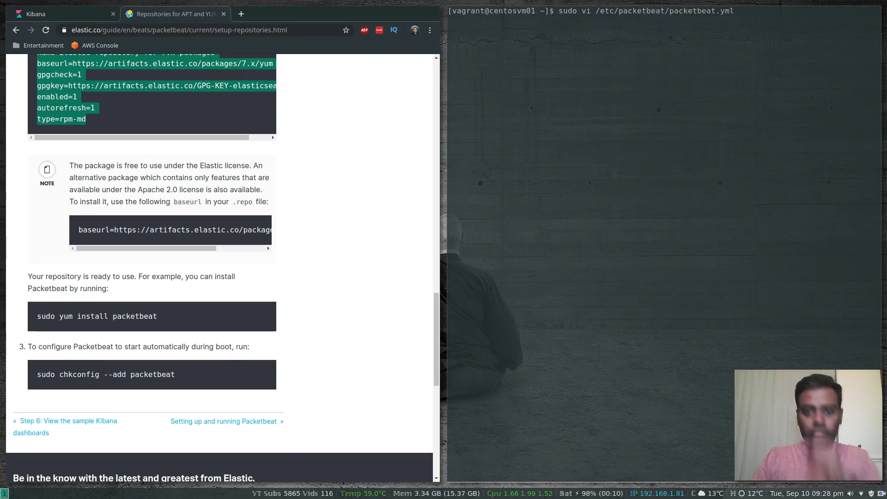
{"action": "key", "text": "Return"}
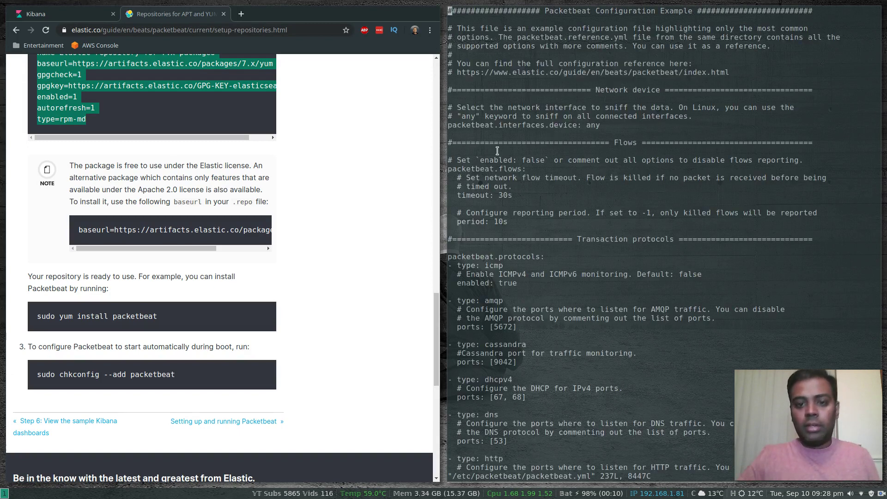
{"action": "key", "text": "j"}
{"action": "key", "text": "j"}
{"action": "key", "text": "j"}
{"action": "key", "text": "j"}
{"action": "key", "text": "j"}
{"action": "key", "text": "j"}
{"action": "key", "text": "j"}
{"action": "key", "text": "j"}
{"action": "key", "text": "j"}
{"action": "key", "text": "j"}
{"action": "key", "text": "j"}
{"action": "key", "text": "j"}
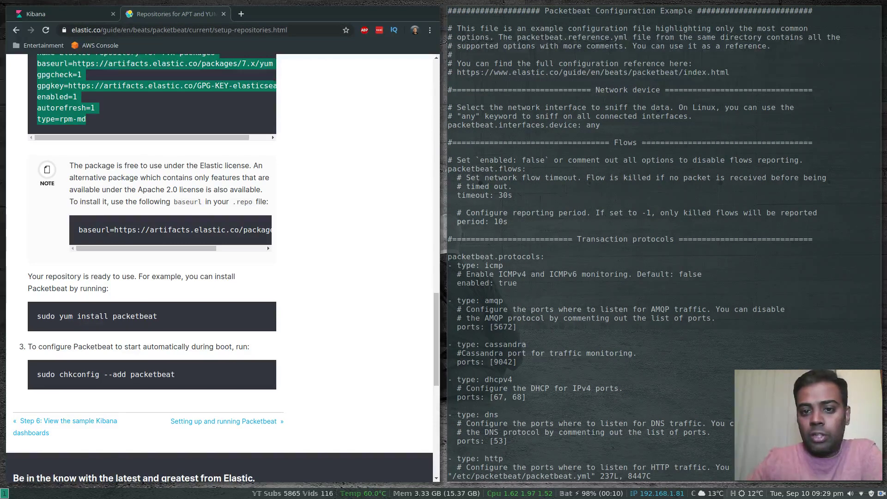
{"action": "key", "text": "j"}
{"action": "key", "text": "l"}
{"action": "key", "text": "l"}
{"action": "key", "text": "l"}
{"action": "key", "text": "l"}
{"action": "key", "text": "l"}
{"action": "key", "text": "l"}
{"action": "key", "text": "l"}
{"action": "key", "text": "l"}
{"action": "key", "text": "l"}
{"action": "key", "text": "l"}
{"action": "key", "text": "l"}
{"action": "key", "text": "l"}
{"action": "key", "text": "l"}
{"action": "key", "text": "l"}
{"action": "key", "text": "l"}
{"action": "key", "text": "l"}
{"action": "key", "text": "l"}
{"action": "key", "text": "l"}
{"action": "key", "text": "l"}
{"action": "key", "text": "l"}
{"action": "key", "text": "h"}
{"action": "key", "text": "h"}
{"action": "key", "text": "h"}
{"action": "key", "text": "h"}
{"action": "key", "text": "h"}
{"action": "key", "text": "h"}
{"action": "key", "text": "h"}
{"action": "key", "text": "h"}
{"action": "key", "text": "h"}
{"action": "key", "text": "h"}
{"action": "key", "text": "h"}
{"action": "key", "text": "h"}
{"action": "key", "text": "h"}
{"action": "key", "text": "h"}
{"action": "key", "text": "h"}
{"action": "key", "text": "h"}
{"action": "key", "text": "h"}
{"action": "key", "text": "h"}
{"action": "key", "text": "h"}
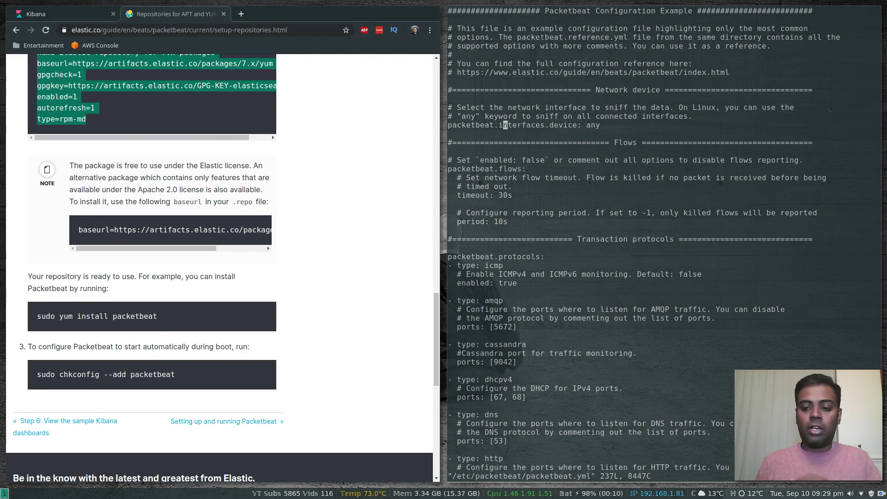
- Try eth and wlan as the capture device, then set it to any
{"action": "key", "text": "l"}
{"action": "key", "text": "l"}
{"action": "key", "text": "l"}
{"action": "key", "text": "l"}
{"action": "key", "text": "l"}
{"action": "key", "text": "l"}
{"action": "key", "text": "l"}
{"action": "key", "text": "l"}
{"action": "key", "text": "l"}
{"action": "key", "text": "l"}
{"action": "key", "text": "l"}
{"action": "key", "text": "l"}
{"action": "key", "text": "l"}
{"action": "key", "text": "l"}
{"action": "key", "text": "l"}
{"action": "key", "text": "l"}
{"action": "key", "text": "l"}
{"action": "key", "text": "l"}
{"action": "key", "text": "l"}
{"action": "key", "text": "l"}
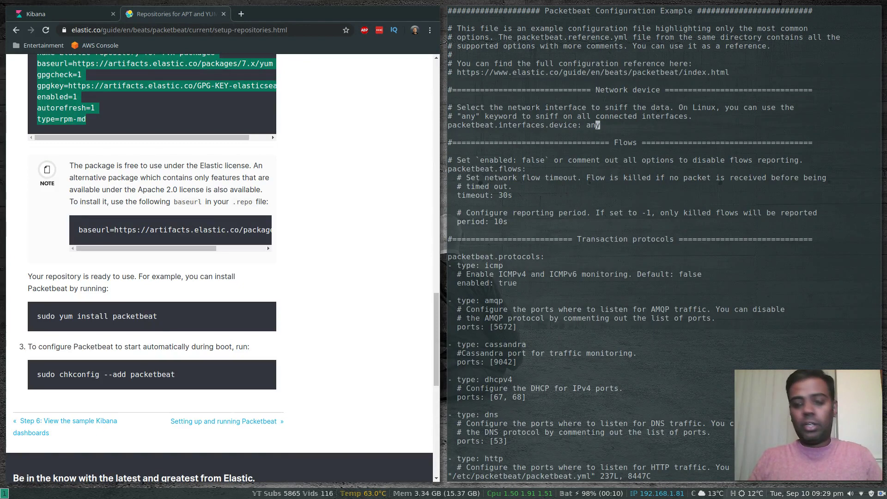
{"action": "type", "text": "s"}
{"action": "type", "text": "eth0"}
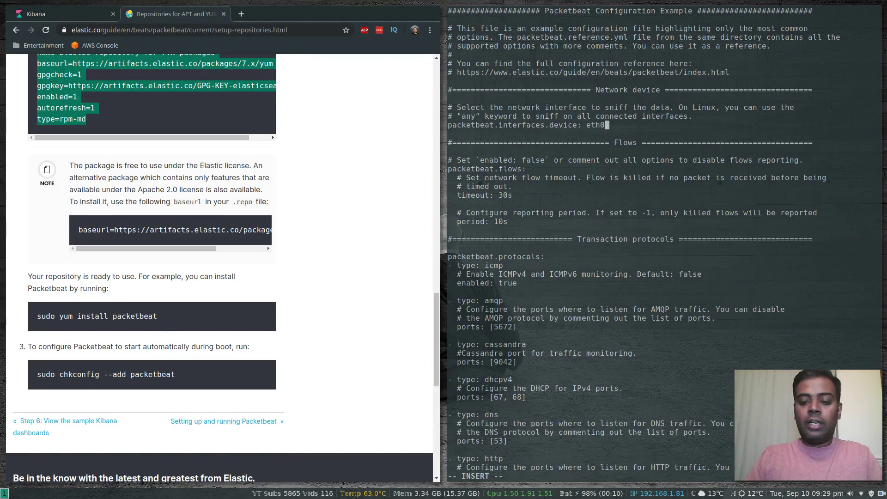
{"action": "key", "text": "BackSpace"}
{"action": "key", "text": "BackSpace"}
{"action": "key", "text": "BackSpace"}
{"action": "key", "text": "BackSpace"}
{"action": "type", "text": "w"}
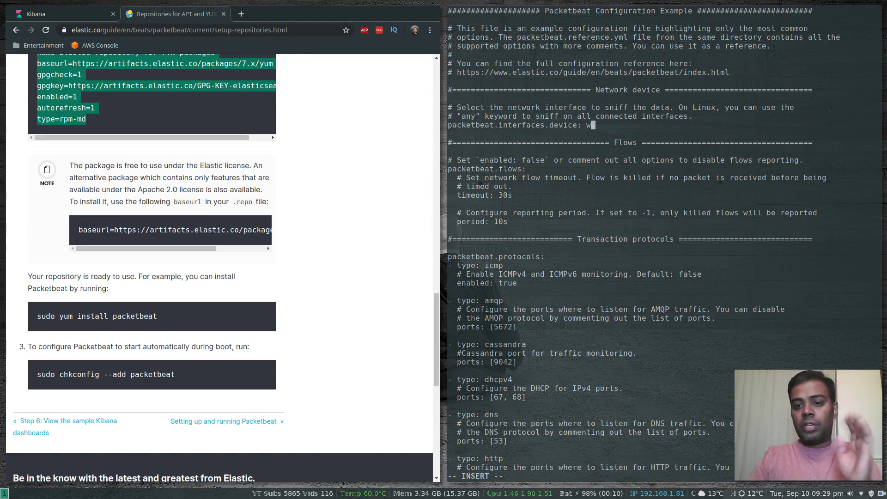
{"action": "type", "text": "lan"}
{"action": "key", "text": "BackSpace"}
{"action": "key", "text": "BackSpace"}
{"action": "key", "text": "BackSpace"}
{"action": "key", "text": "BackSpace"}
{"action": "type", "text": "any"}
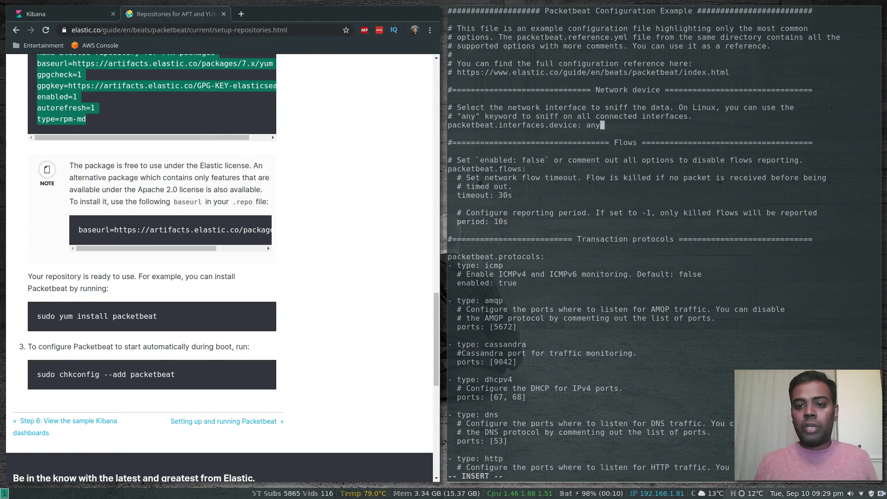
{"action": "key", "text": "Down"}
{"action": "key", "text": "Down"}
{"action": "key", "text": "Down"}
{"action": "key", "text": "Down"}
{"action": "key", "text": "Down"}
{"action": "key", "text": "Down"}
{"action": "key", "text": "Down"}
{"action": "key", "text": "Down"}
{"action": "key", "text": "Down"}
{"action": "key", "text": "Down"}
{"action": "key", "text": "Down"}
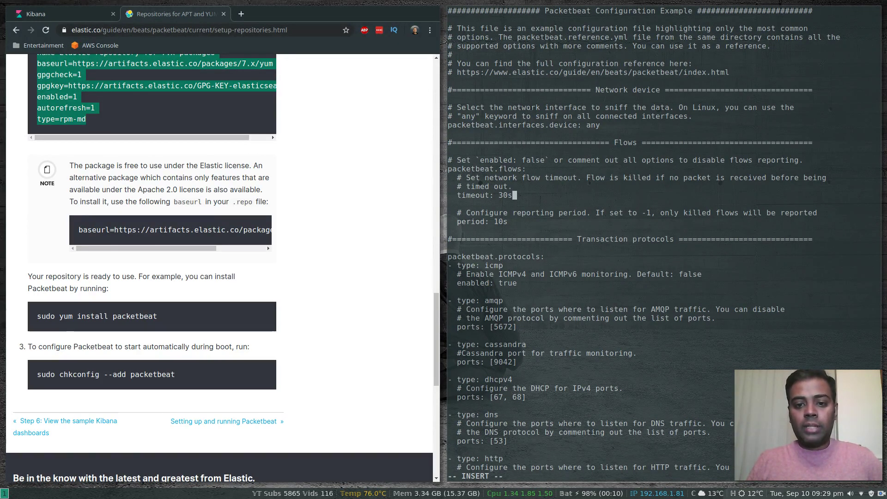
{"action": "key", "text": "Down"}
{"action": "key", "text": "Up"}
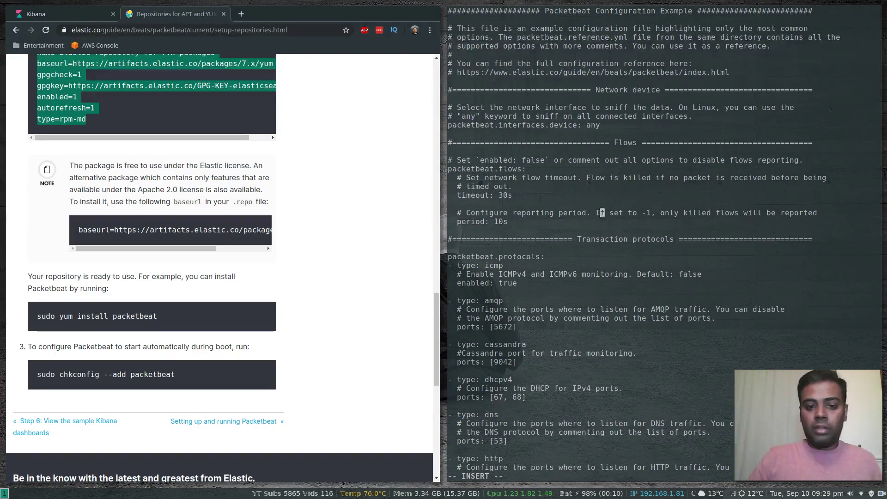
{"action": "key", "text": "Down"}
{"action": "key", "text": "Down"}
{"action": "key", "text": "Down"}
{"action": "key", "text": "Down"}
{"action": "key", "text": "Down"}
{"action": "key", "text": "Down"}
{"action": "key", "text": "Down"}
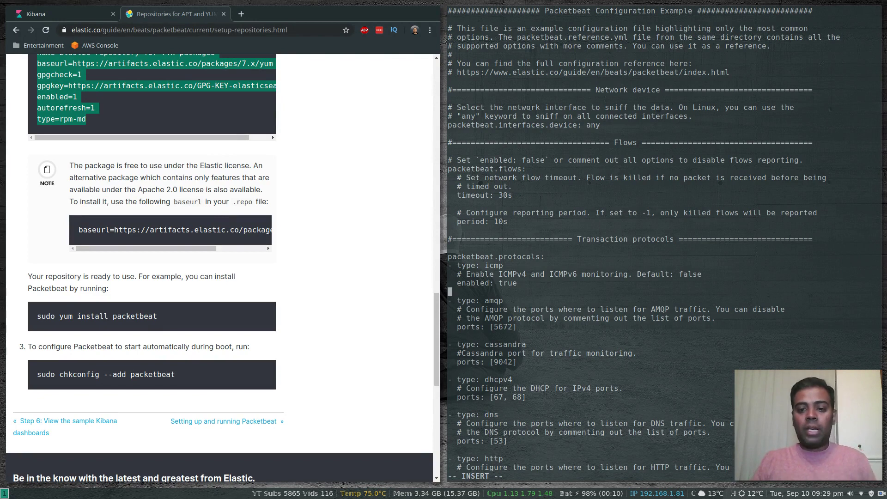
{"action": "key", "text": "Down"}
{"action": "key", "text": "Down"}
{"action": "key", "text": "Down"}
{"action": "key", "text": "Down"}
{"action": "key", "text": "Down"}
{"action": "key", "text": "Down"}
{"action": "key", "text": "Down"}
{"action": "key", "text": "Down"}
{"action": "key", "text": "Down"}
{"action": "key", "text": "Down"}
{"action": "key", "text": "Down"}
{"action": "key", "text": "Down"}
{"action": "key", "text": "Down"}
{"action": "key", "text": "Down"}
{"action": "key", "text": "Down"}
{"action": "key", "text": "Down"}
{"action": "key", "text": "Down"}
{"action": "key", "text": "Down"}
{"action": "key", "text": "Down"}
{"action": "key", "text": "Down"}
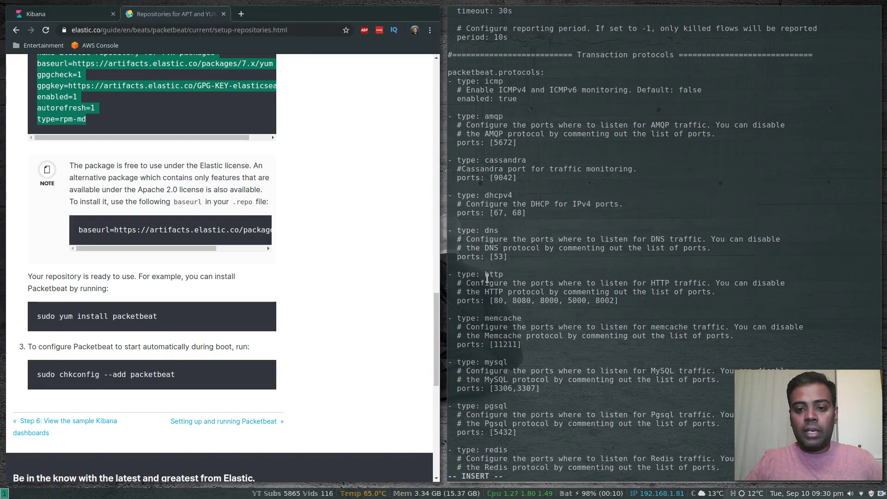
{"action": "key", "text": "Down"}
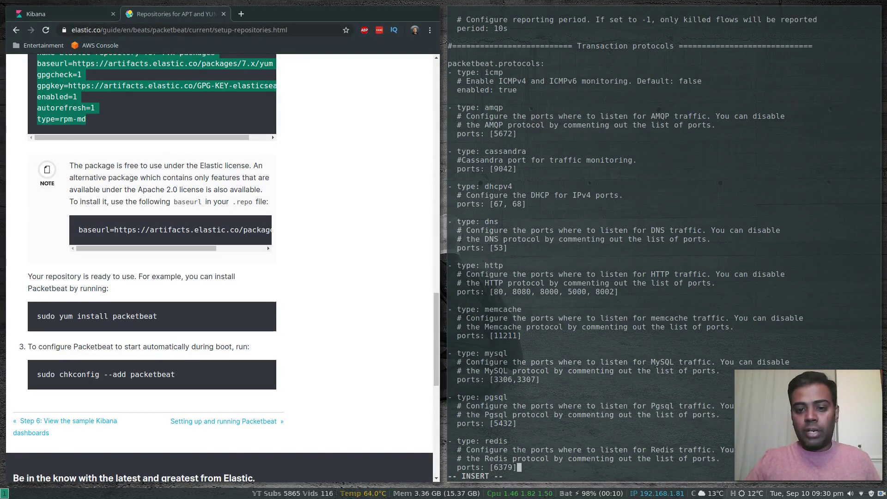
{"action": "key", "text": "Down"}
{"action": "key", "text": "Down"}
{"action": "key", "text": "Down"}
{"action": "key", "text": "Down"}
{"action": "key", "text": "Down"}
{"action": "key", "text": "Down"}
{"action": "key", "text": "Down"}
{"action": "key", "text": "Down"}
{"action": "key", "text": "Down"}
{"action": "key", "text": "Down"}
{"action": "key", "text": "Down"}
{"action": "key", "text": "Down"}
{"action": "key", "text": "Down"}
{"action": "key", "text": "Down"}
{"action": "key", "text": "Down"}
{"action": "key", "text": "Down"}
{"action": "key", "text": "Down"}
{"action": "key", "text": "Down"}
{"action": "key", "text": "Down"}
{"action": "key", "text": "Down"}
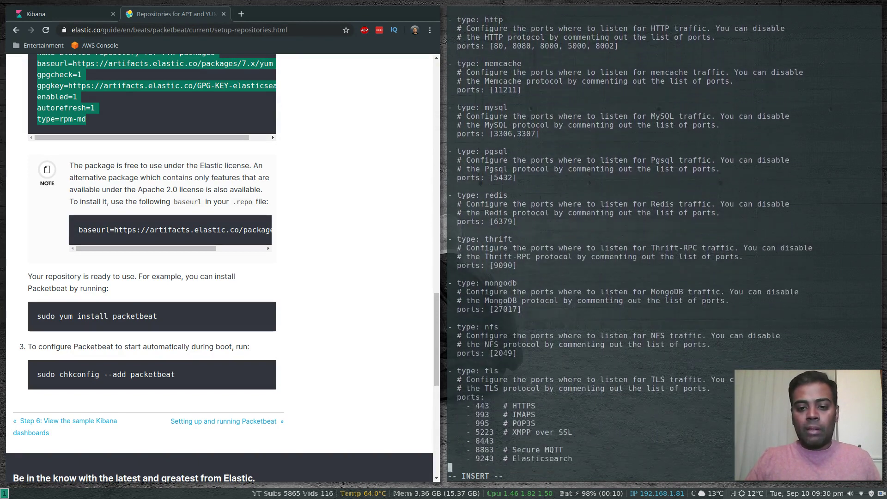
{"action": "key", "text": "Down"}
{"action": "key", "text": "Down"}
{"action": "key", "text": "Down"}
{"action": "key", "text": "Down"}
{"action": "key", "text": "Down"}
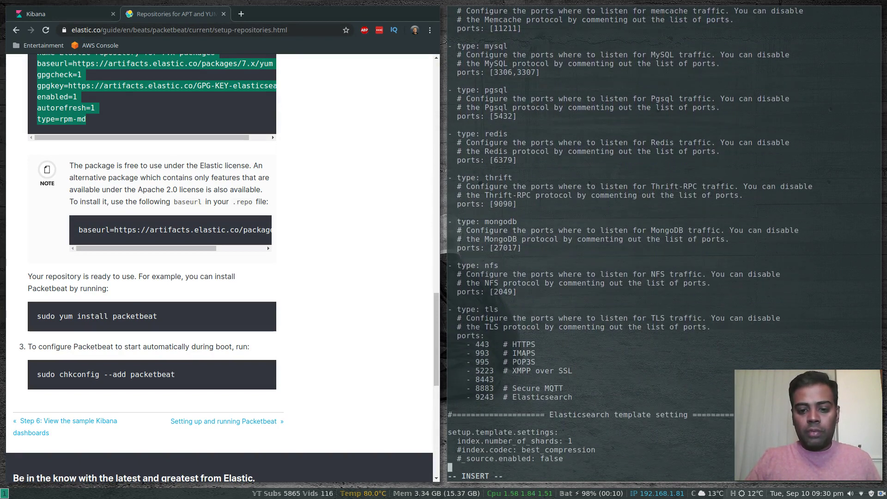
- Locate the commented setup.dashboards.enabled line in the Kibana section of packetbeat.yml
{"action": "key", "text": "Down"}
{"action": "key", "text": "Down"}
{"action": "key", "text": "Down"}
{"action": "key", "text": "Down"}
{"action": "key", "text": "Down"}
{"action": "key", "text": "Down"}
{"action": "key", "text": "Down"}
{"action": "key", "text": "Down"}
{"action": "key", "text": "Down"}
{"action": "key", "text": "Down"}
{"action": "key", "text": "Down"}
{"action": "key", "text": "Down"}
{"action": "key", "text": "Down"}
{"action": "key", "text": "Down"}
{"action": "key", "text": "Down"}
{"action": "key", "text": "Down"}
{"action": "key", "text": "Down"}
{"action": "key", "text": "Down"}
{"action": "key", "text": "Down"}
{"action": "key", "text": "Down"}
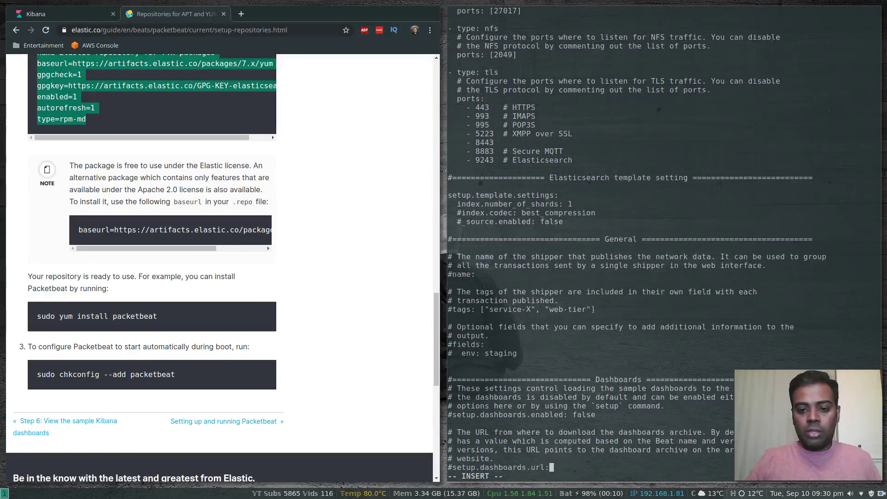
{"action": "key", "text": "Down"}
{"action": "key", "text": "Down"}
{"action": "key", "text": "Down"}
{"action": "key", "text": "Down"}
{"action": "key", "text": "Down"}
{"action": "key", "text": "Down"}
{"action": "key", "text": "Down"}
{"action": "key", "text": "Down"}
{"action": "key", "text": "Down"}
{"action": "key", "text": "Down"}
{"action": "key", "text": "Down"}
{"action": "key", "text": "Down"}
{"action": "key", "text": "Down"}
{"action": "key", "text": "Down"}
{"action": "key", "text": "Up"}
{"action": "key", "text": "Up"}
{"action": "key", "text": "Up"}
{"action": "key", "text": "Up"}
{"action": "key", "text": "Up"}
{"action": "key", "text": "Up"}
{"action": "key", "text": "Up"}
{"action": "key", "text": "Up"}
{"action": "key", "text": "Up"}
{"action": "key", "text": "Up"}
{"action": "key", "text": "Up"}
{"action": "key", "text": "Up"}
{"action": "key", "text": "Up"}
{"action": "key", "text": "Up"}
{"action": "key", "text": "Left"}
{"action": "key", "text": "Left"}
{"action": "key", "text": "Left"}
{"action": "key", "text": "Left"}
{"action": "key", "text": "Left"}
{"action": "key", "text": "Left"}
{"action": "key", "text": "Left"}
{"action": "key", "text": "Left"}
{"action": "key", "text": "Left"}
{"action": "key", "text": "Left"}
{"action": "key", "text": "Left"}
{"action": "key", "text": "Left"}
{"action": "key", "text": "Left"}
{"action": "key", "text": "Left"}
{"action": "key", "text": "Left"}
{"action": "key", "text": "Left"}
{"action": "key", "text": "Left"}
{"action": "key", "text": "Left"}
{"action": "key", "text": "Left"}
{"action": "key", "text": "Left"}
{"action": "key", "text": "Delete"}
{"action": "type", "text": "#"}
{"action": "key", "text": "Escape"}
- Uncomment setup.dashboards.enabled and change its value from false to true
{"action": "key", "text": "Delete"}
{"action": "key", "text": "Right"}
{"action": "key", "text": "Right"}
{"action": "key", "text": "Right"}
{"action": "key", "text": "Right"}
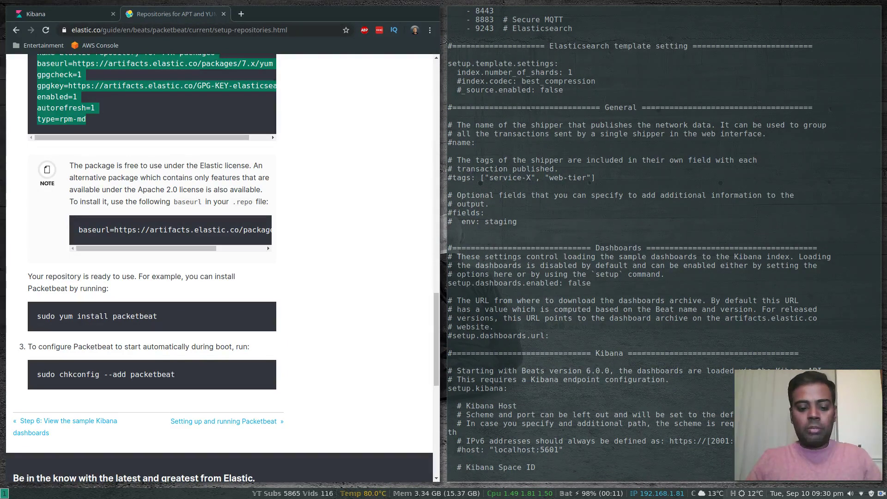
{"action": "key", "text": "shift+a"}
{"action": "key", "text": "BackSpace"}
{"action": "key", "text": "BackSpace"}
{"action": "key", "text": "BackSpace"}
{"action": "key", "text": "BackSpace"}
{"action": "key", "text": "BackSpace"}
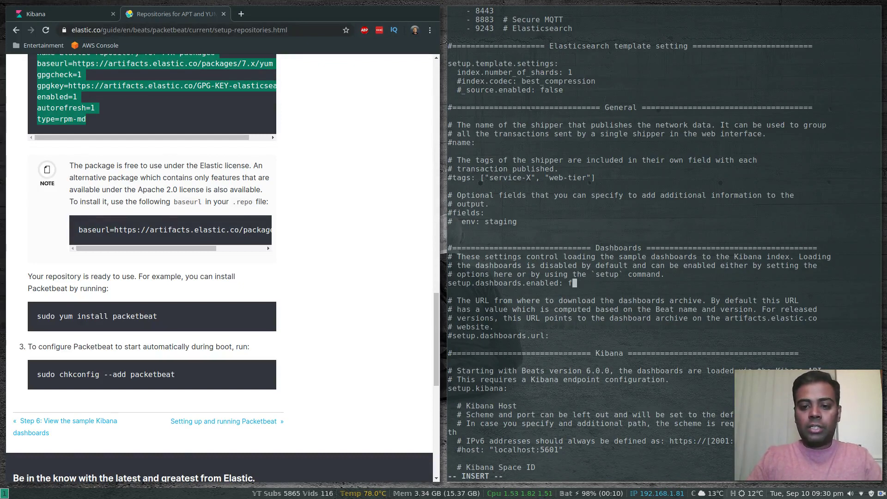
{"action": "type", "text": "true"}
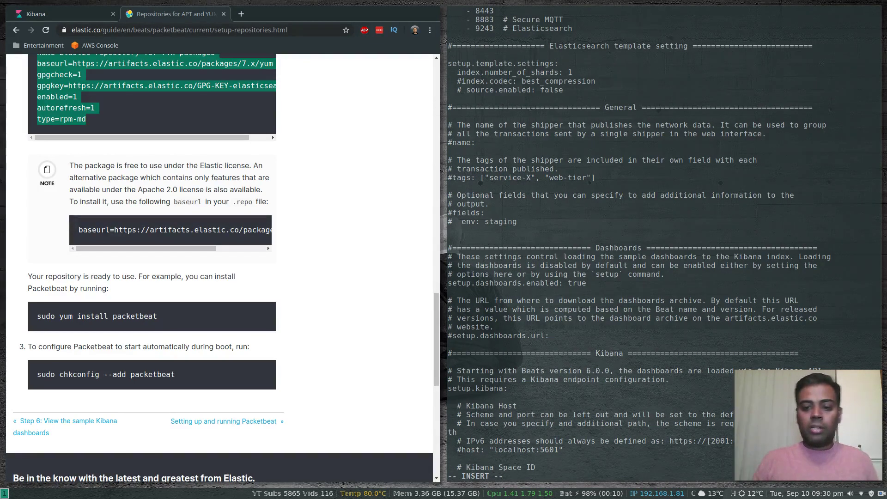
{"action": "left_click", "coordinate": [449, 292]}
- In vi, remove the # from the host line under setup.kibana in packetbeat.yml
{"action": "left_click", "coordinate": [589, 370]}
{"action": "key", "text": "Down"}
{"action": "key", "text": "Down"}
{"action": "key", "text": "Down"}
{"action": "key", "text": "Down"}
{"action": "key", "text": "Down"}
{"action": "key", "text": "Down"}
{"action": "key", "text": "Down"}
{"action": "key", "text": "Down"}
{"action": "key", "text": "Down"}
{"action": "key", "text": "Down"}
{"action": "key", "text": "Down"}
{"action": "key", "text": "Down"}
{"action": "key", "text": "Down"}
{"action": "key", "text": "Down"}
{"action": "key", "text": "Down"}
{"action": "key", "text": "Down"}
{"action": "key", "text": "Down"}
{"action": "key", "text": "Down"}
{"action": "key", "text": "Down"}
{"action": "key", "text": "Down"}
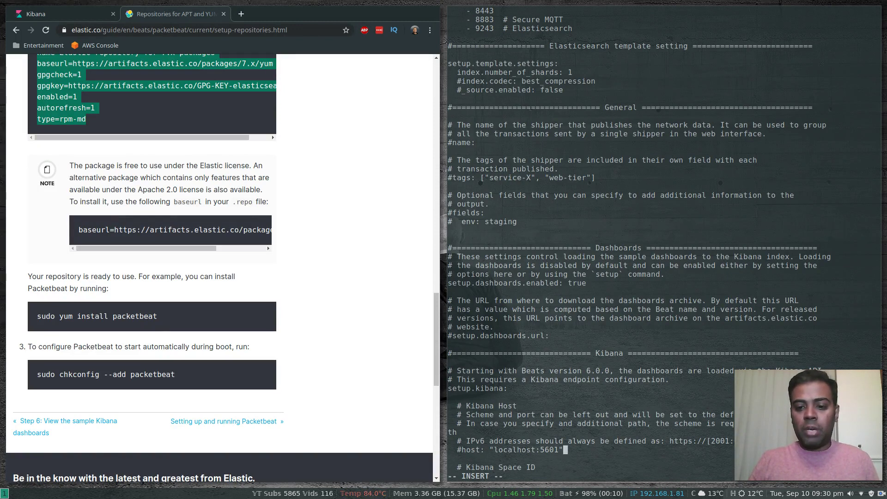
{"action": "key", "text": "Down"}
{"action": "key", "text": "Down"}
{"action": "key", "text": "Down"}
{"action": "key", "text": "Down"}
{"action": "key", "text": "Down"}
{"action": "key", "text": "Down"}
{"action": "key", "text": "Down"}
{"action": "key", "text": "Down"}
{"action": "key", "text": "Up"}
{"action": "key", "text": "Up"}
{"action": "key", "text": "Up"}
{"action": "key", "text": "Up"}
{"action": "key", "text": "Up"}
{"action": "key", "text": "Up"}
{"action": "key", "text": "Up"}
{"action": "key", "text": "Up"}
{"action": "key", "text": "Up"}
{"action": "key", "text": "Up"}
{"action": "key", "text": "Up"}
{"action": "key", "text": "Up"}
{"action": "key", "text": "Up"}
{"action": "key", "text": "Up"}
{"action": "key", "text": "Up"}
{"action": "key", "text": "Up"}
{"action": "key", "text": "Up"}
{"action": "key", "text": "Up"}
{"action": "key", "text": "Up"}
{"action": "key", "text": "Up"}
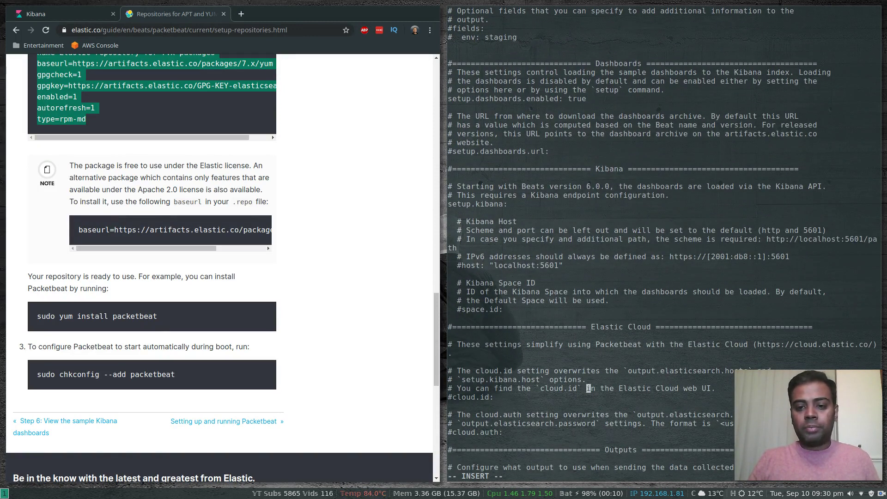
{"action": "key", "text": "Up"}
{"action": "key", "text": "Up"}
{"action": "key", "text": "Left"}
{"action": "key", "text": "Down"}
{"action": "key", "text": "Down"}
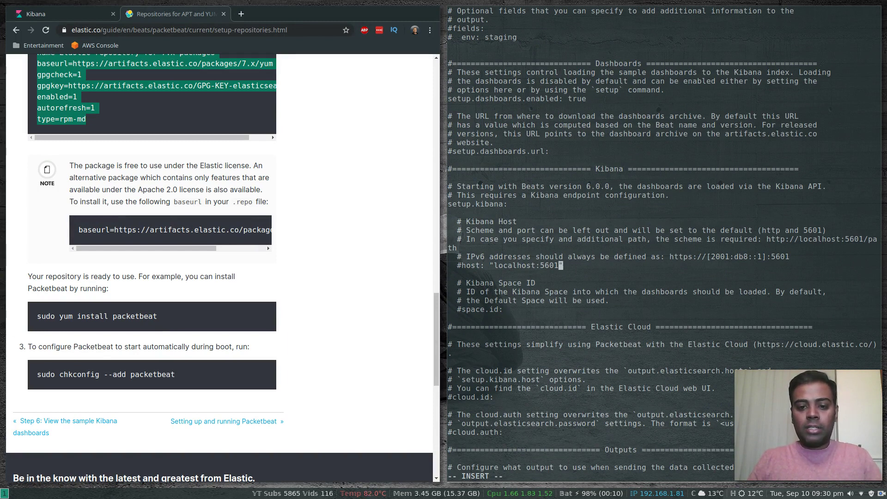
{"action": "key", "text": "Left"}
{"action": "key", "text": "Left"}
{"action": "key", "text": "Left"}
{"action": "key", "text": "Left"}
{"action": "key", "text": "Left"}
{"action": "key", "text": "Left"}
{"action": "key", "text": "Left"}
{"action": "key", "text": "Left"}
{"action": "key", "text": "Left"}
{"action": "key", "text": "Left"}
{"action": "key", "text": "Left"}
{"action": "key", "text": "Left"}
{"action": "key", "text": "Left"}
{"action": "key", "text": "Left"}
{"action": "key", "text": "Left"}
{"action": "key", "text": "Left"}
{"action": "key", "text": "Left"}
{"action": "key", "text": "Left"}
{"action": "key", "text": "Left"}
{"action": "key", "text": "Left"}
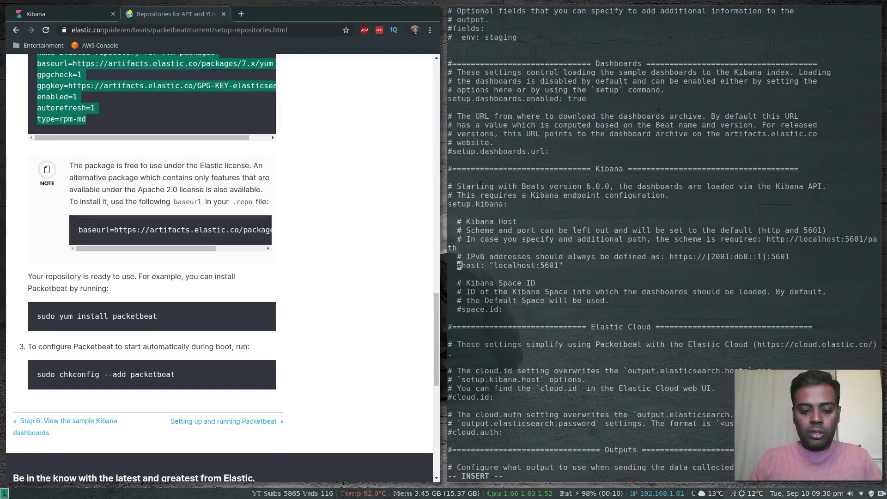
{"action": "type", "text": "x"}
{"action": "key", "text": "Escape"}
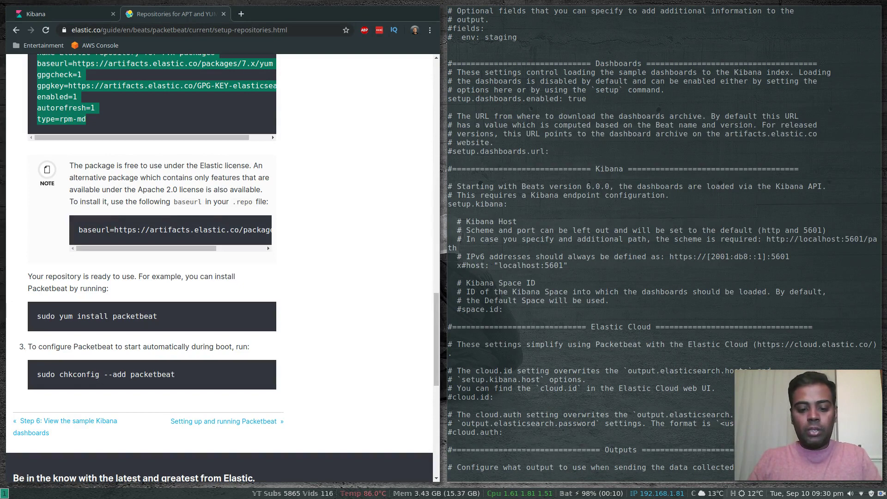
{"action": "key", "text": "x"}
{"action": "key", "text": "x"}
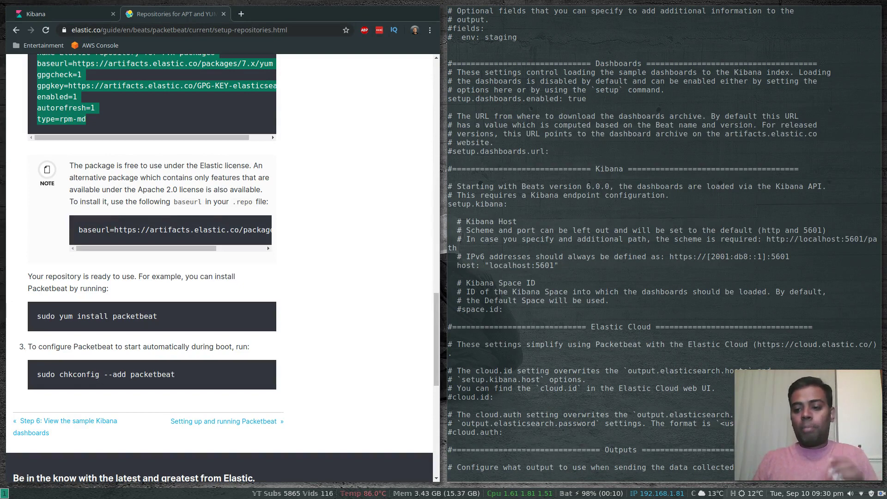
- Replace localhost with 192.168.1.81 so the Kibana host reads 192.168.1.81:5601
{"action": "key", "text": "w"}
{"action": "key", "text": "w"}
{"action": "key", "text": "w"}
{"action": "key", "text": "w"}
{"action": "key", "text": "i"}
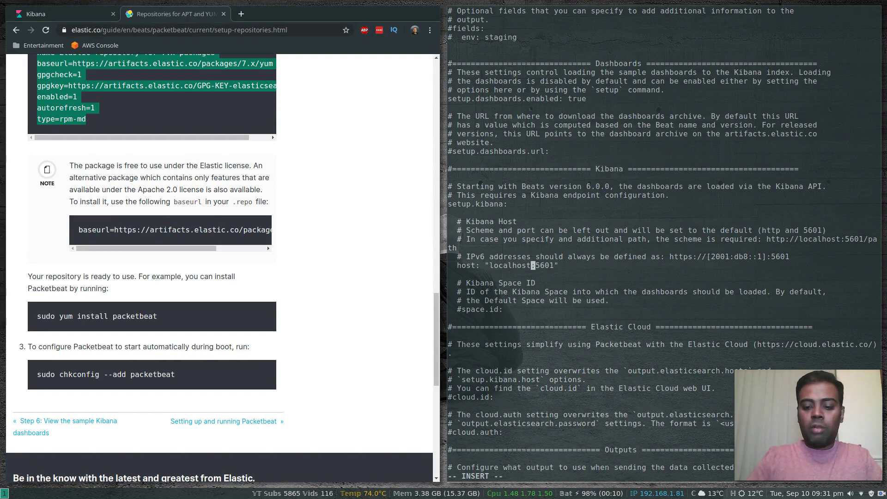
{"action": "key", "text": "BackSpace"}
{"action": "key", "text": "BackSpace"}
{"action": "key", "text": "BackSpace"}
{"action": "key", "text": "BackSpace"}
{"action": "key", "text": "BackSpace"}
{"action": "key", "text": "BackSpace"}
{"action": "key", "text": "BackSpace"}
{"action": "key", "text": "BackSpace"}
{"action": "key", "text": "BackSpace"}
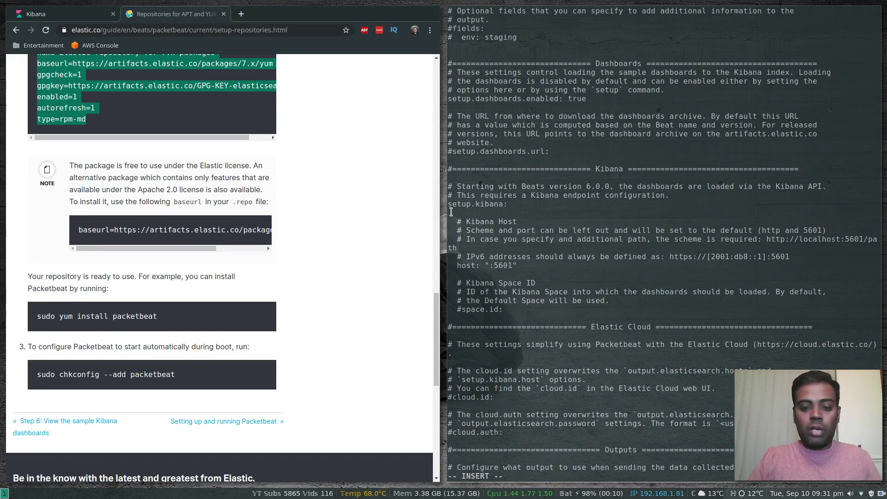
{"action": "type", "text": "192.168"}
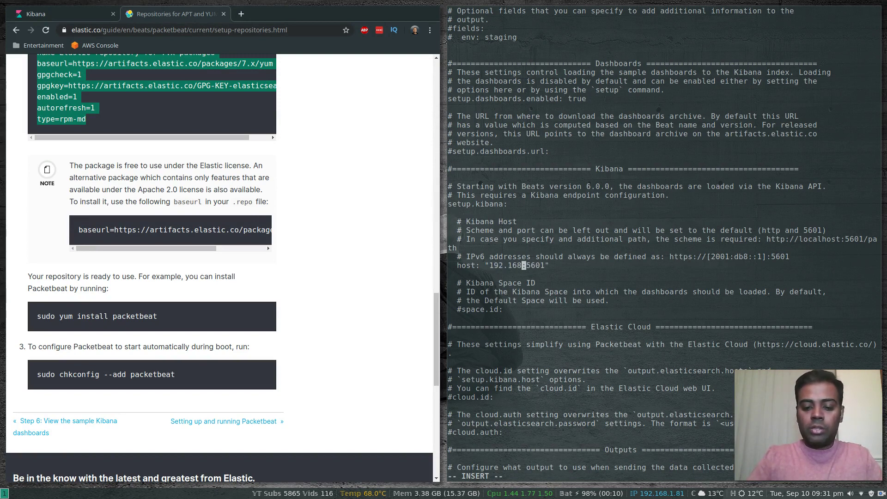
{"action": "type", "text": ".1.81"}
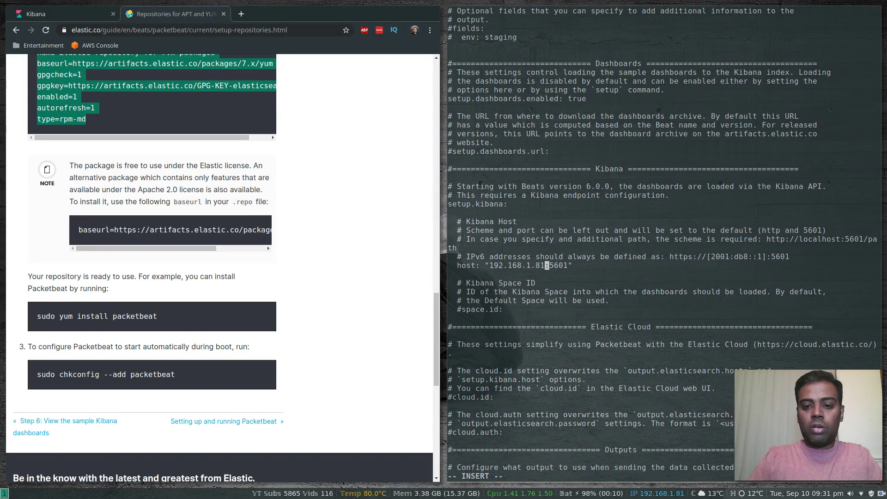
{"action": "key", "text": "Down"}
{"action": "key", "text": "Down"}
{"action": "key", "text": "Down"}
{"action": "key", "text": "Down"}
{"action": "key", "text": "Down"}
{"action": "key", "text": "Down"}
{"action": "key", "text": "Down"}
{"action": "key", "text": "Down"}
{"action": "key", "text": "Down"}
{"action": "key", "text": "Down"}
{"action": "key", "text": "Down"}
{"action": "key", "text": "Down"}
{"action": "key", "text": "Down"}
{"action": "key", "text": "Down"}
{"action": "key", "text": "Down"}
{"action": "key", "text": "Down"}
{"action": "key", "text": "Down"}
{"action": "key", "text": "Down"}
{"action": "key", "text": "Down"}
{"action": "key", "text": "Down"}
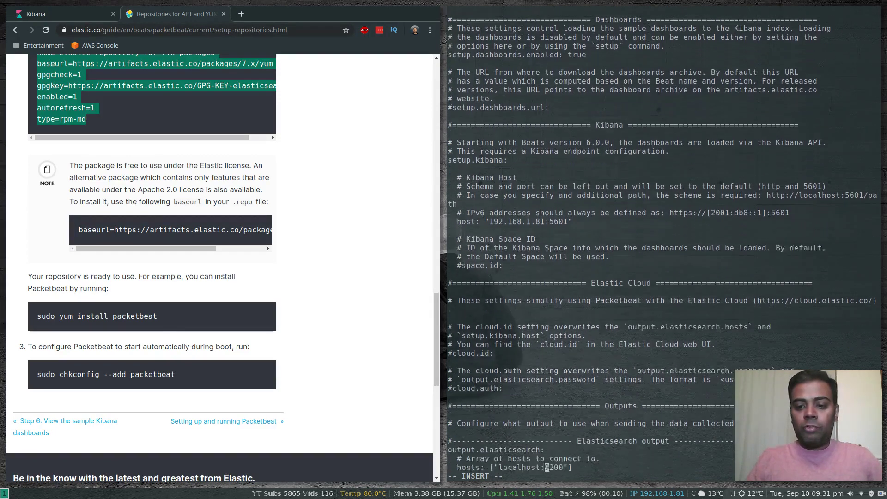
- Change the output.elasticsearch hosts entry from localhost to 192.168.1.81:9200
{"action": "key", "text": "Down"}
{"action": "key", "text": "Down"}
{"action": "key", "text": "Down"}
{"action": "key", "text": "Down"}
{"action": "key", "text": "Down"}
{"action": "key", "text": "Down"}
{"action": "key", "text": "Down"}
{"action": "key", "text": "Down"}
{"action": "key", "text": "Down"}
{"action": "key", "text": "Down"}
{"action": "key", "text": "Down"}
{"action": "key", "text": "Down"}
{"action": "key", "text": "Down"}
{"action": "key", "text": "Down"}
{"action": "key", "text": "Down"}
{"action": "key", "text": "Down"}
{"action": "key", "text": "Down"}
{"action": "key", "text": "Down"}
{"action": "key", "text": "Down"}
{"action": "key", "text": "Down"}
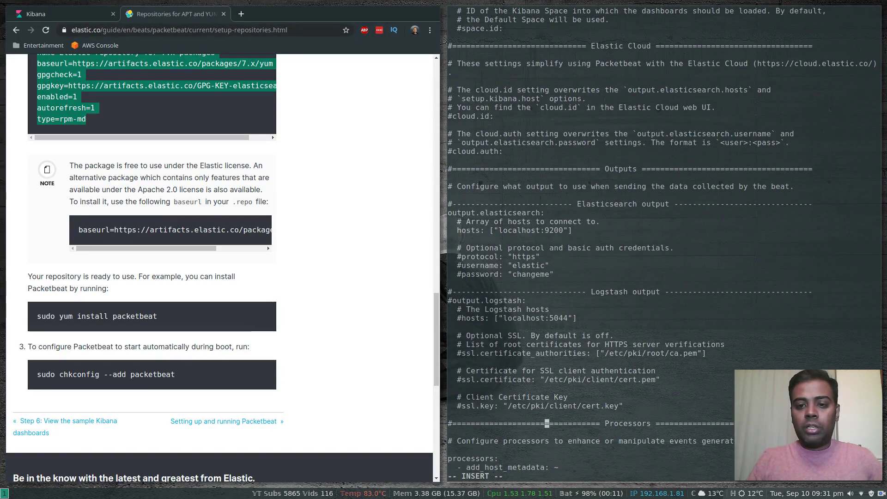
{"action": "key", "text": "Up"}
{"action": "key", "text": "Up"}
{"action": "key", "text": "Up"}
{"action": "key", "text": "Up"}
{"action": "key", "text": "Up"}
{"action": "key", "text": "Up"}
{"action": "key", "text": "Up"}
{"action": "key", "text": "Up"}
{"action": "key", "text": "Up"}
{"action": "key", "text": "Up"}
{"action": "key", "text": "Up"}
{"action": "key", "text": "Up"}
{"action": "key", "text": "Up"}
{"action": "key", "text": "Up"}
{"action": "key", "text": "Up"}
{"action": "key", "text": "Up"}
{"action": "key", "text": "Up"}
{"action": "key", "text": "Up"}
{"action": "key", "text": "Up"}
{"action": "key", "text": "Up"}
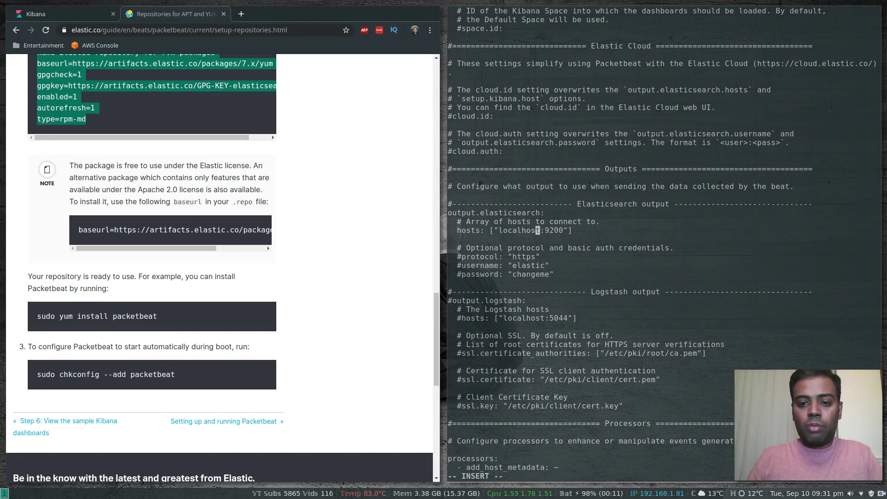
{"action": "key", "text": "BackSpace"}
{"action": "key", "text": "BackSpace"}
{"action": "key", "text": "BackSpace"}
{"action": "key", "text": "BackSpace"}
{"action": "key", "text": "BackSpace"}
{"action": "key", "text": "BackSpace"}
{"action": "key", "text": "BackSpace"}
{"action": "key", "text": "BackSpace"}
{"action": "key", "text": "BackSpace"}
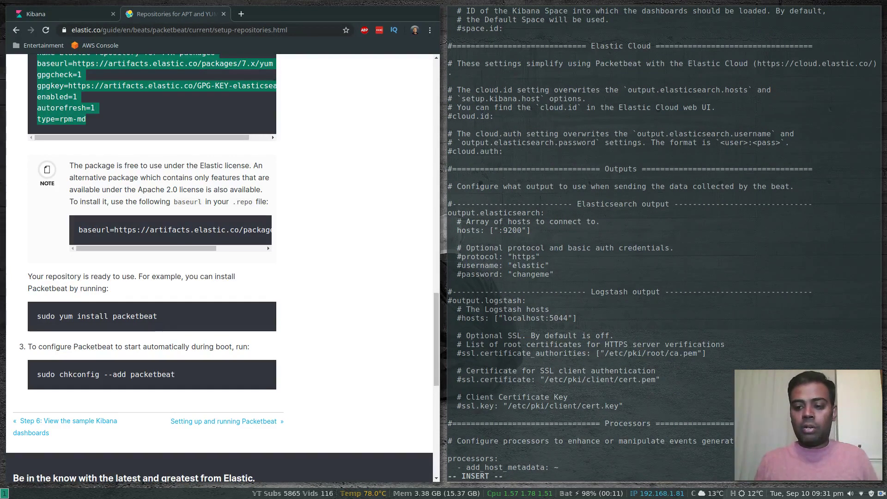
{"action": "type", "text": "192.168.1."}
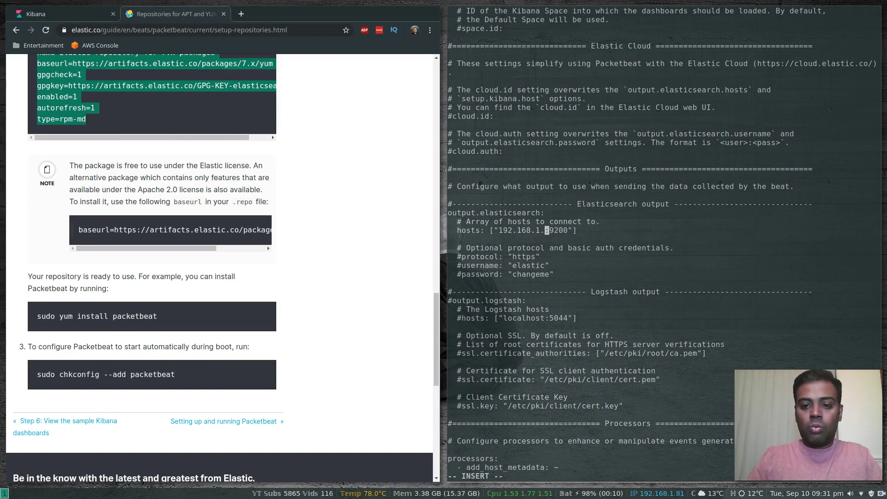
{"action": "type", "text": "81"}
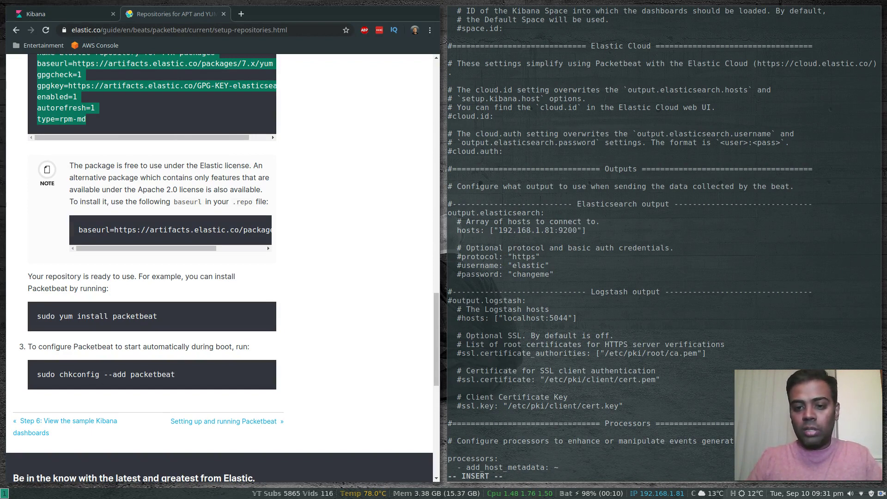
- Save packetbeat.yml and quit vi with :wq
{"action": "key", "text": "Escape"}
{"action": "type", "text": ":wq"}
{"action": "key", "text": "Return"}
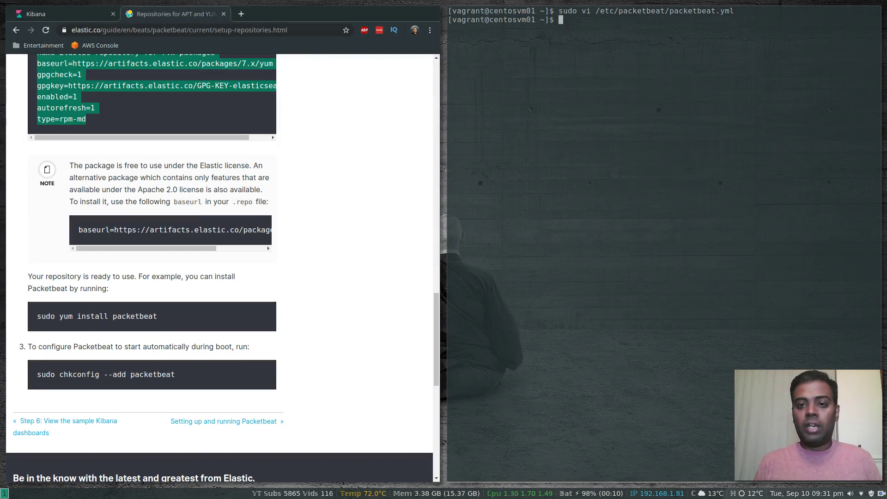
- Run 'sudo packetbeat test config' and 'sudo packetbeat test output', confirming both succeed
{"action": "type", "text": "sudo package"}
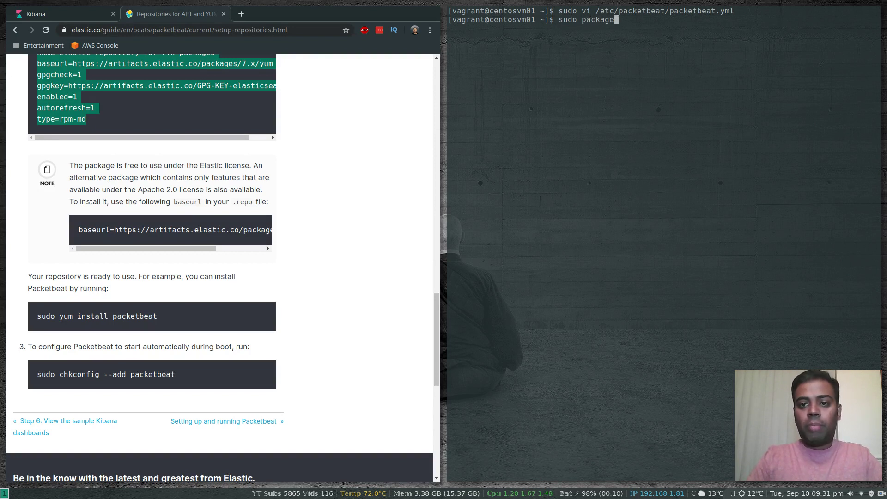
{"action": "key", "text": "BackSpace"}
{"action": "type", "text": "etbeat test config"}
{"action": "key", "text": "Return"}
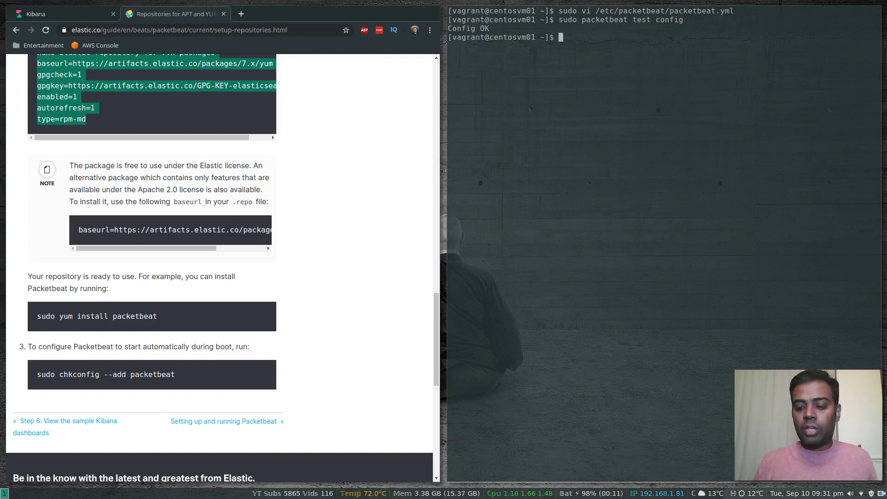
{"action": "type", "text": "sudo "}
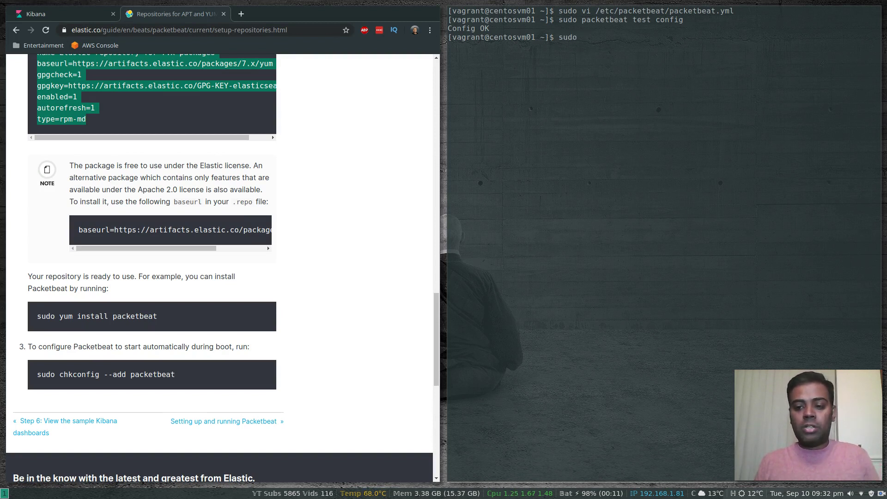
{"action": "type", "text": "packetbeat"}
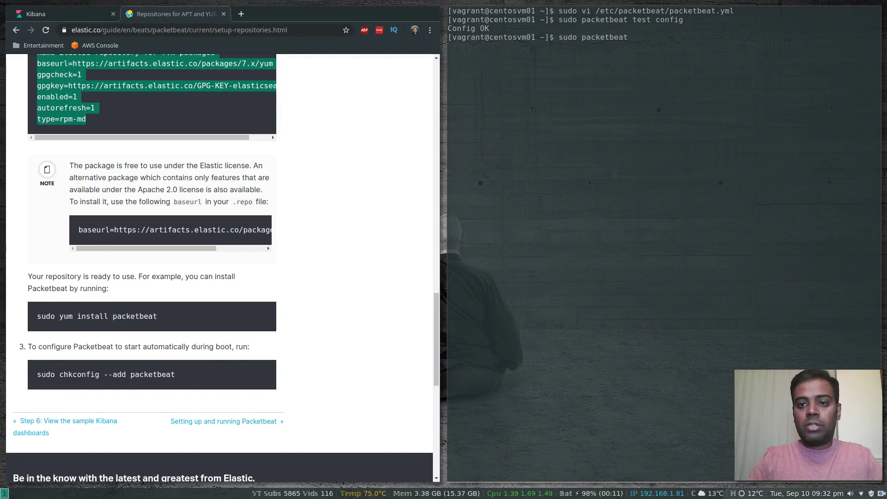
{"action": "type", "text": " test output"}
{"action": "key", "text": "Return"}
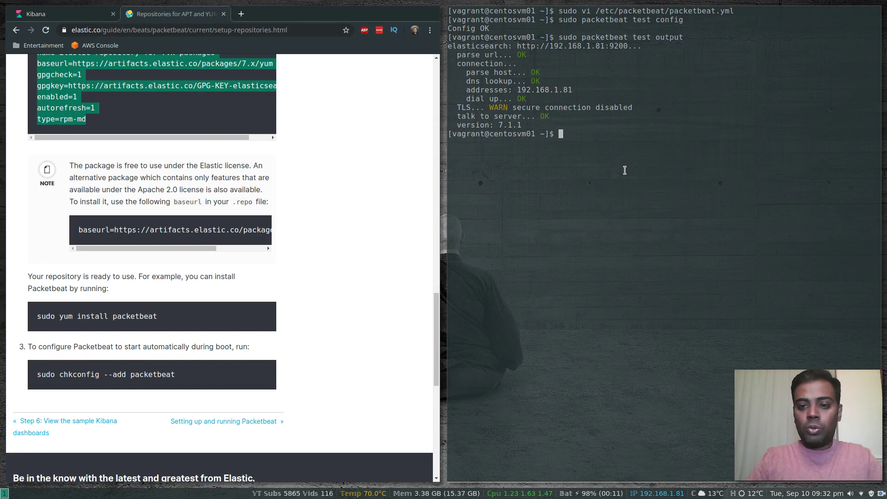
- Run 'sudo packetbeat setup', then enable and start the service with 'systemctl enable --now packetbeat'
{"action": "type", "text": "sudo "}
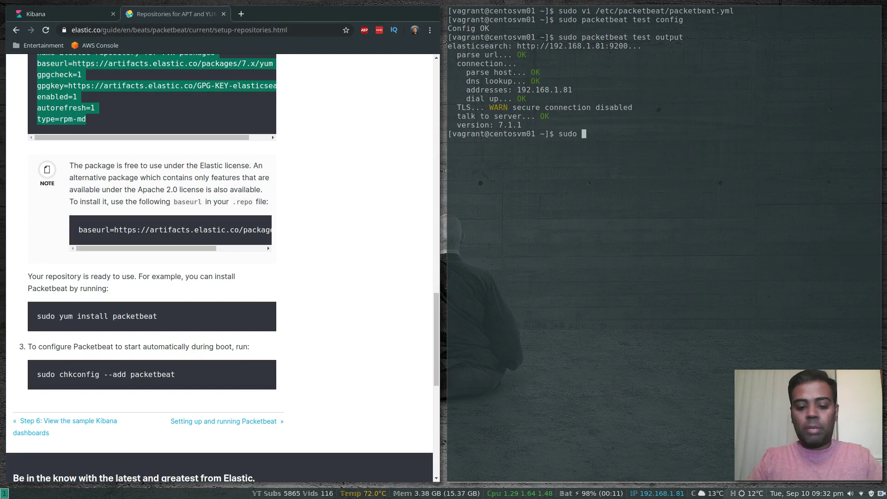
{"action": "type", "text": "packetbeat set"}
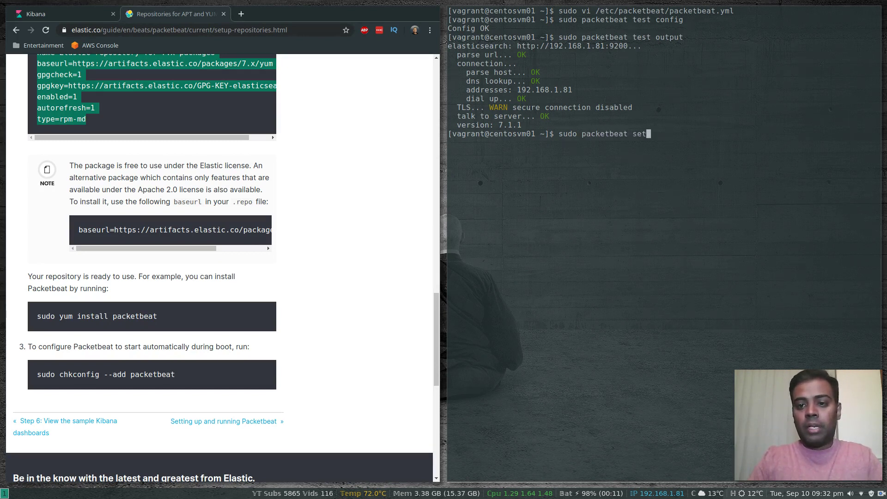
{"action": "type", "text": "up"}
{"action": "key", "text": "Return"}
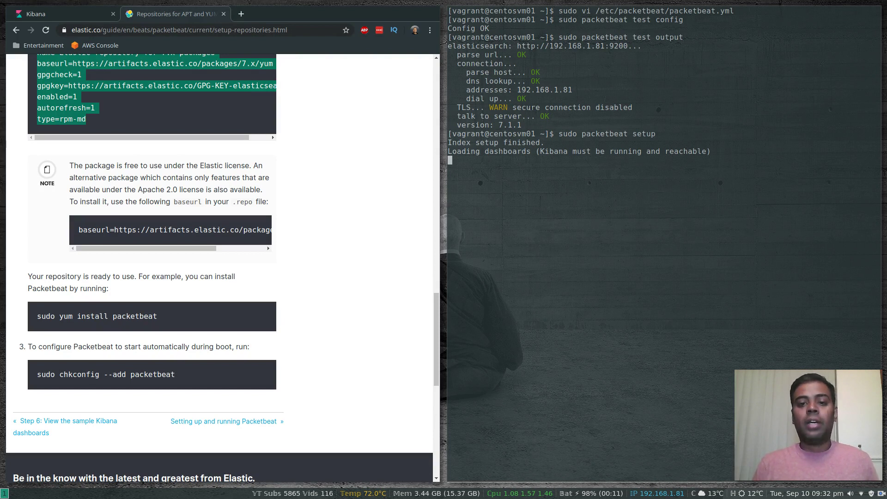
{"action": "type", "text": "sudo "}
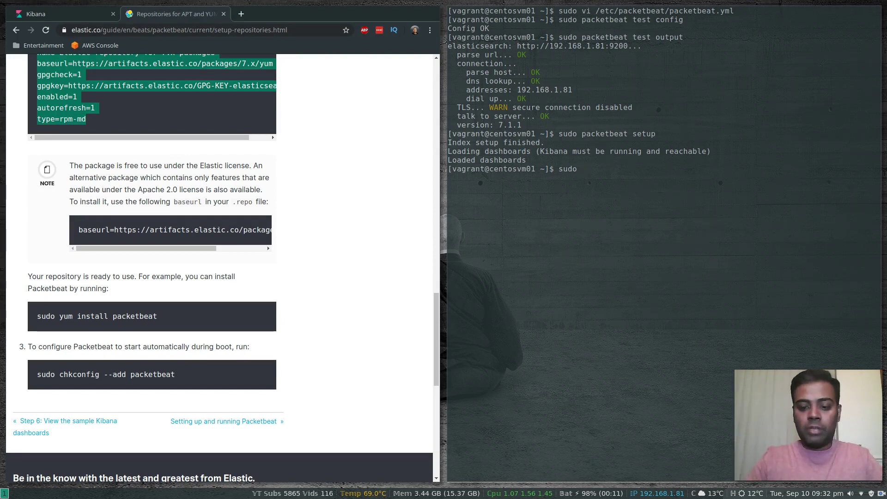
{"action": "type", "text": "systemctl"}
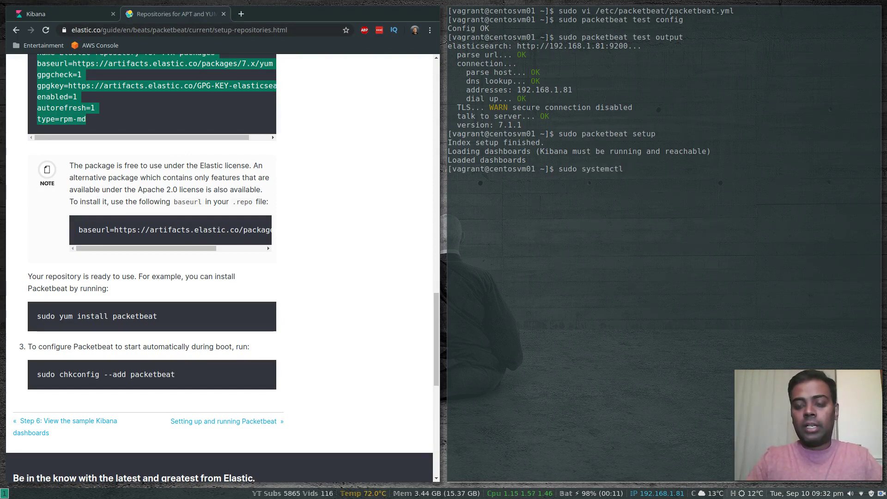
{"action": "type", "text": " enable packetbeat"}
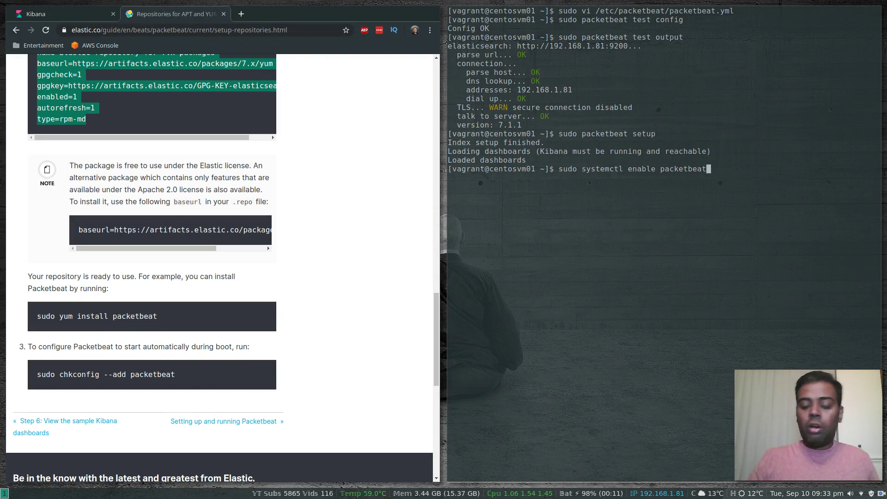
{"action": "key", "text": "Left"}
{"action": "key", "text": "Left"}
{"action": "key", "text": "Left"}
{"action": "key", "text": "Left"}
{"action": "key", "text": "Left"}
{"action": "key", "text": "Left"}
{"action": "key", "text": "Left"}
{"action": "key", "text": "Left"}
{"action": "key", "text": "Left"}
{"action": "key", "text": "Left"}
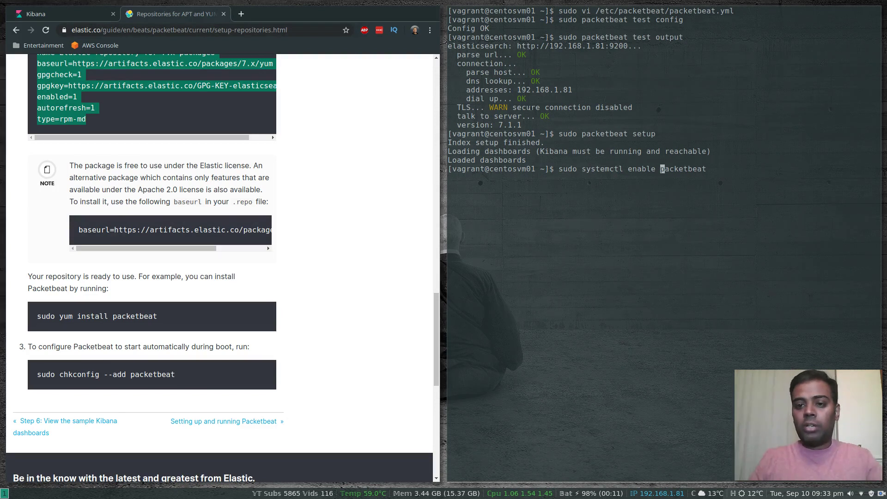
{"action": "type", "text": "--now"}
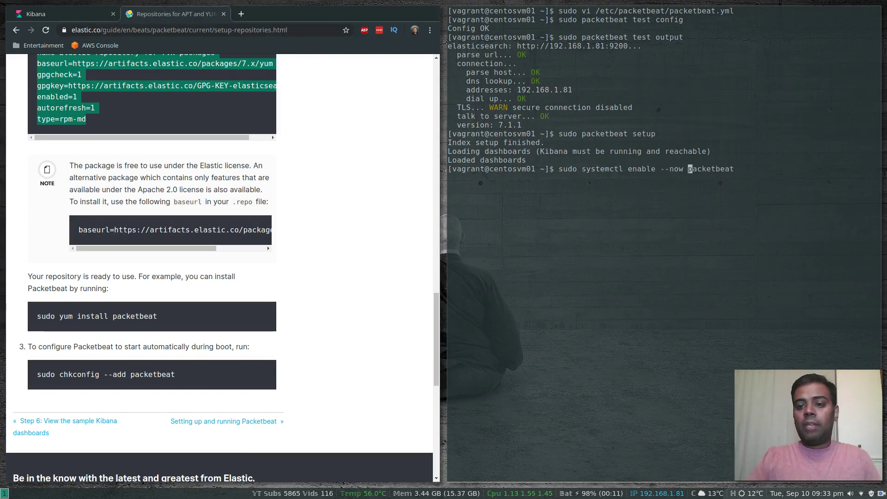
{"action": "key", "text": "Return"}
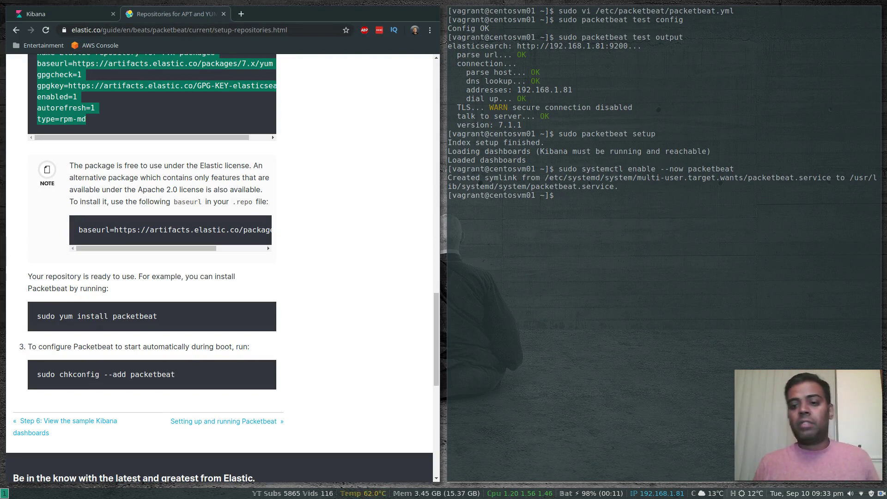
- Check 'sudo systemctl status packetbeat', then clear the terminal screen
{"action": "type", "text": "sudo systemctl st"}
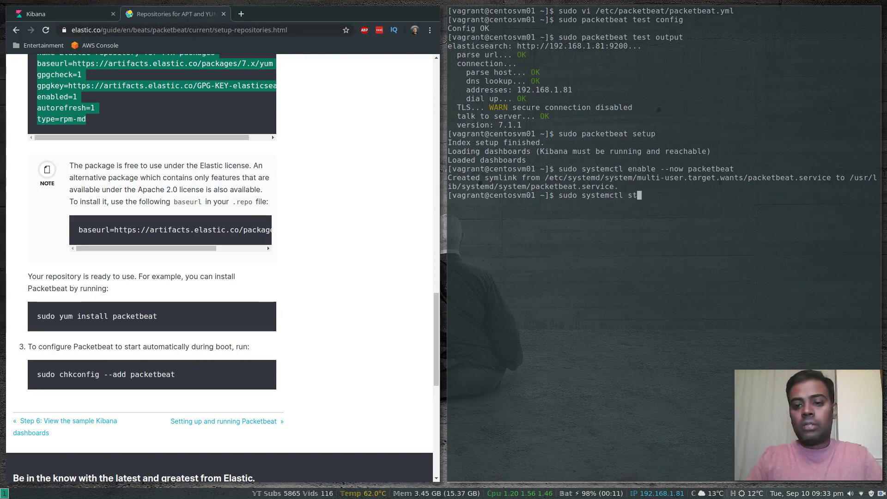
{"action": "type", "text": "atus packetbeat"}
{"action": "key", "text": "Return"}
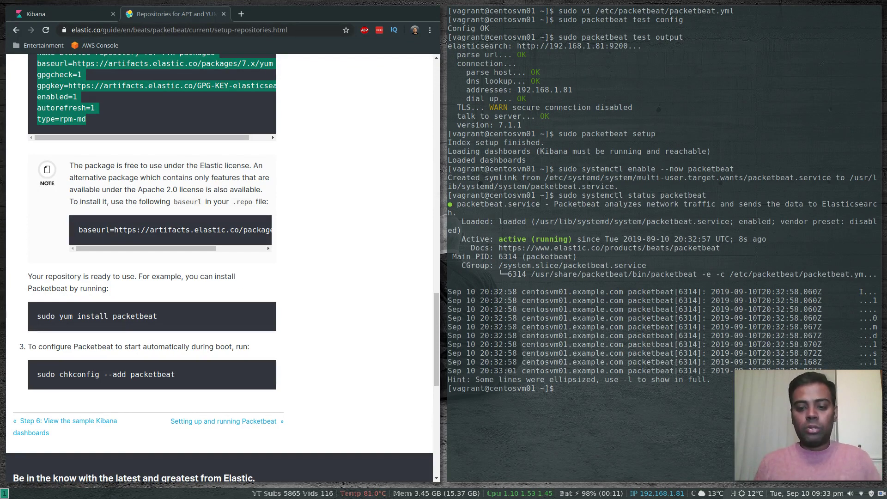
{"action": "type", "text": "clear"}
{"action": "key", "text": "Return"}
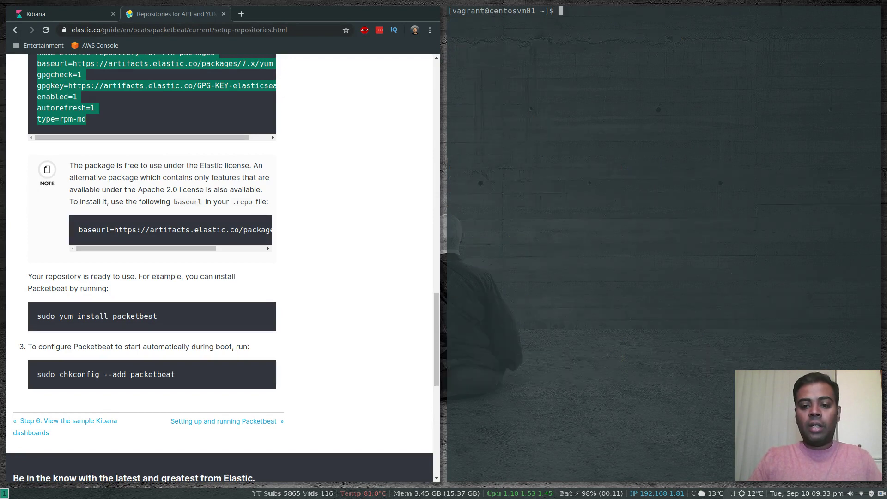
- Close the repository documentation tab and maximise the browser
{"action": "left_click", "coordinate": [383, 188]}
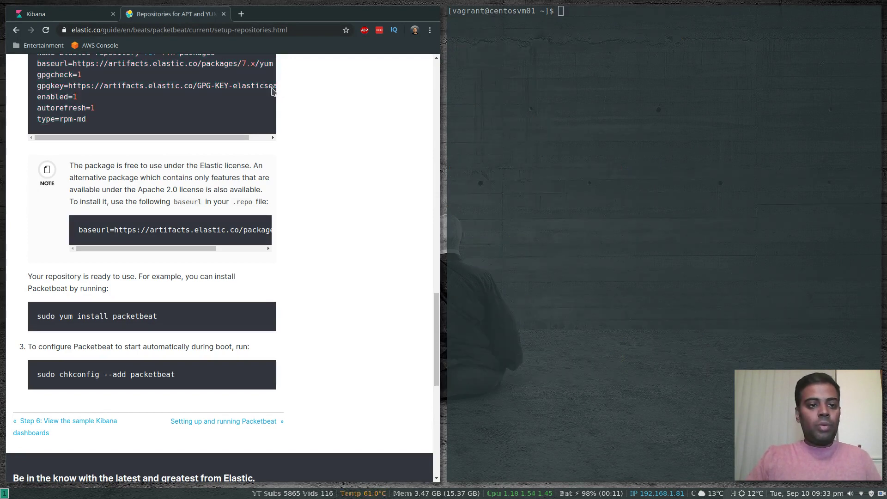
{"action": "left_click", "coordinate": [223, 14]}
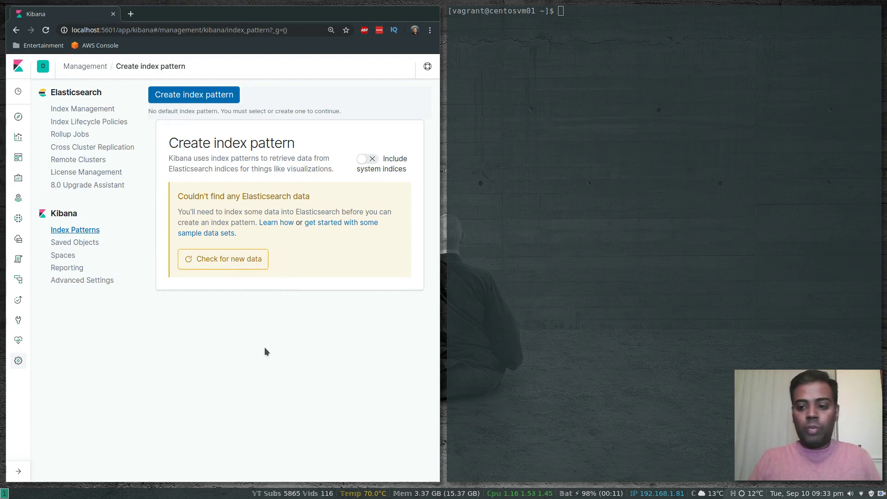
{"action": "key", "text": "super+r"}
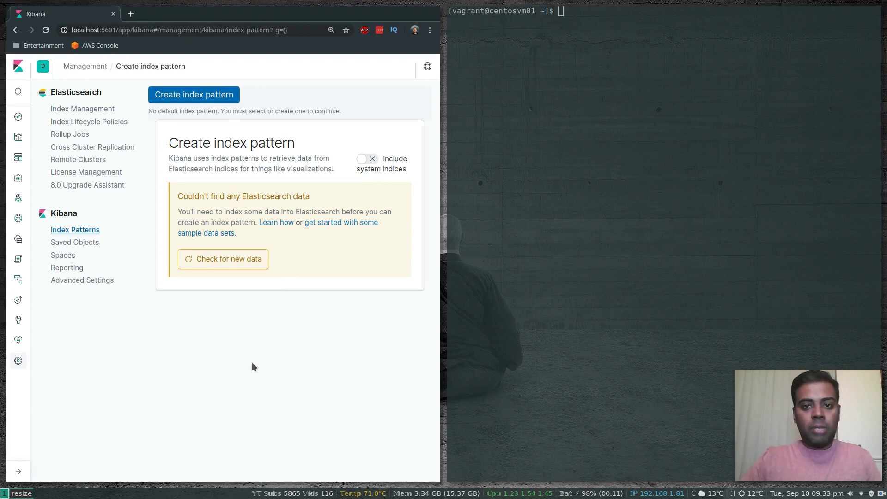
{"action": "key", "text": "Escape"}
{"action": "key", "text": "super+f"}
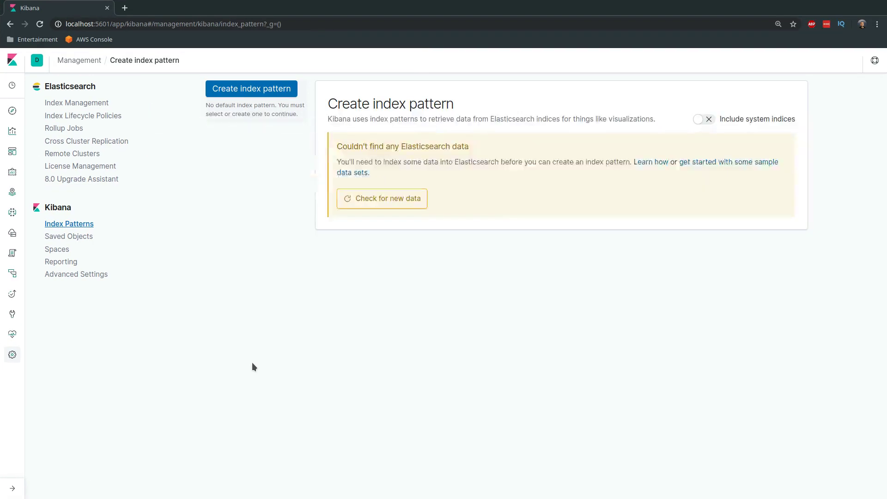
- Open Discover on packetbeat-* and refresh, still showing 0 hits, then re-tile the browser
{"action": "left_click", "coordinate": [68, 224]}
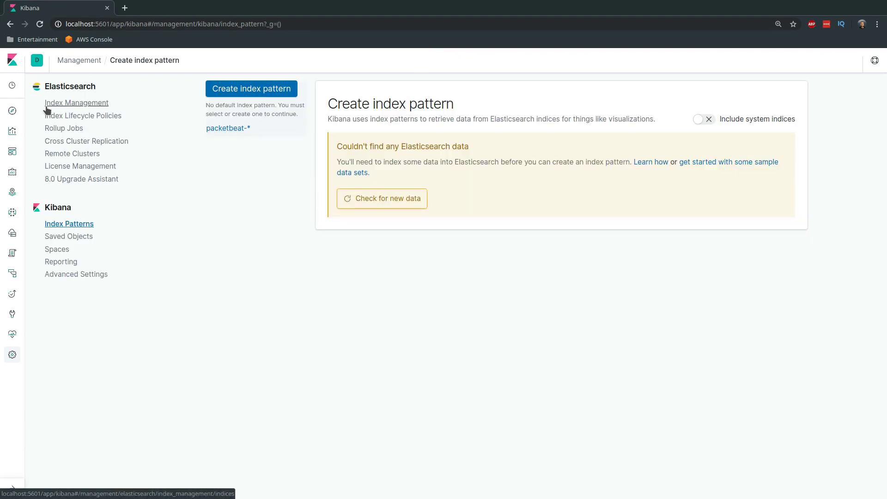
{"action": "left_click", "coordinate": [13, 111]}
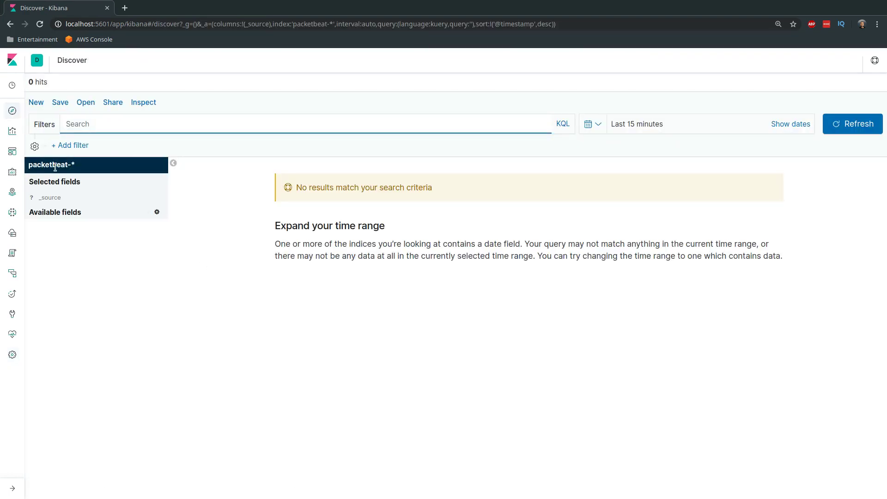
{"action": "left_click", "coordinate": [860, 127]}
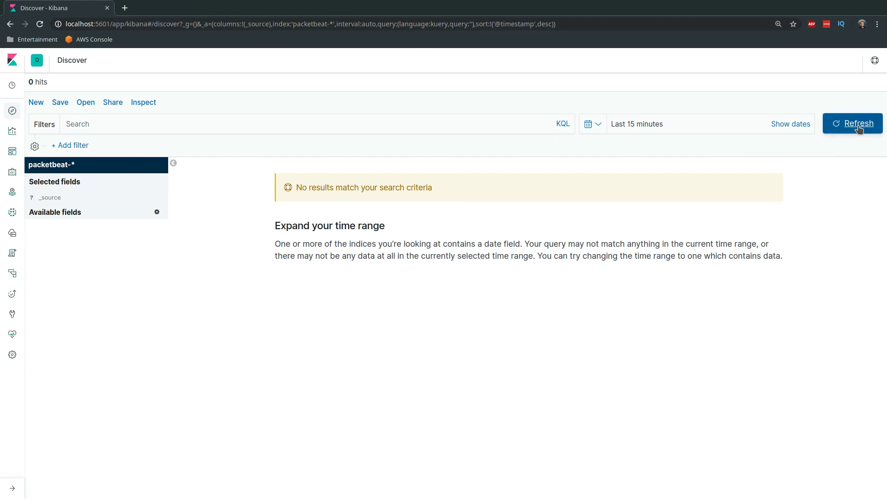
{"action": "key", "text": "super+f"}
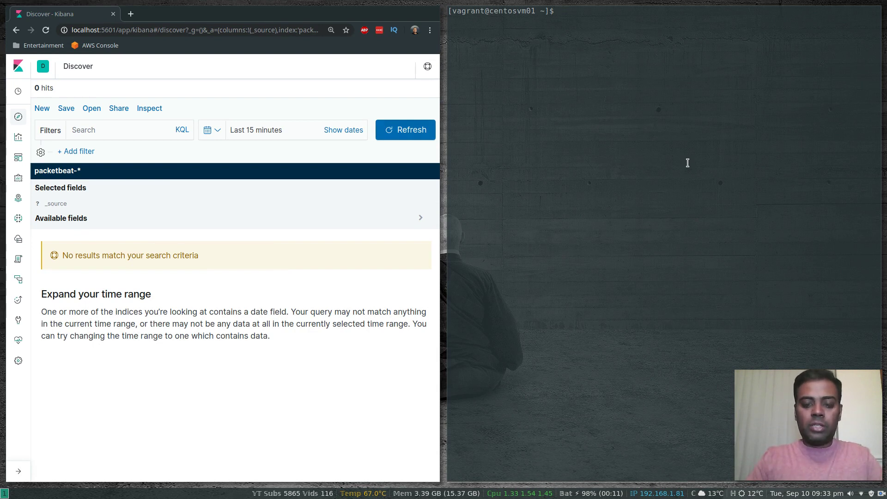
- Briefly ping google.co.uk, microsoft.com and amazon.co.uk, stopping each with Ctrl+C
{"action": "type", "text": "ping google."}
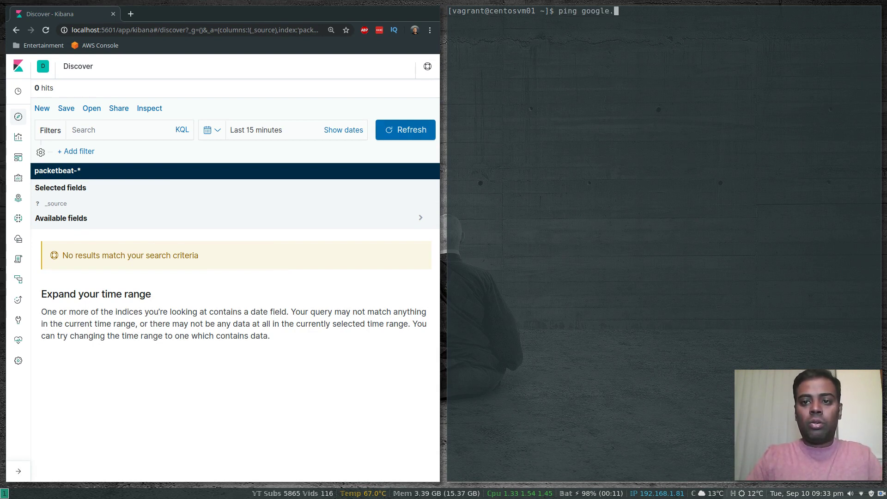
{"action": "type", "text": "co.uk"}
{"action": "key", "text": "Return"}
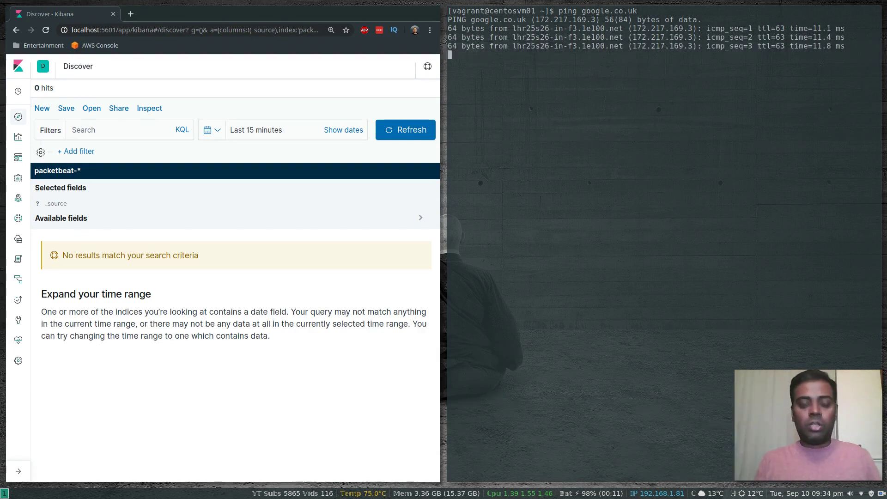
{"action": "key", "text": "ctrl+c"}
{"action": "type", "text": "ping "}
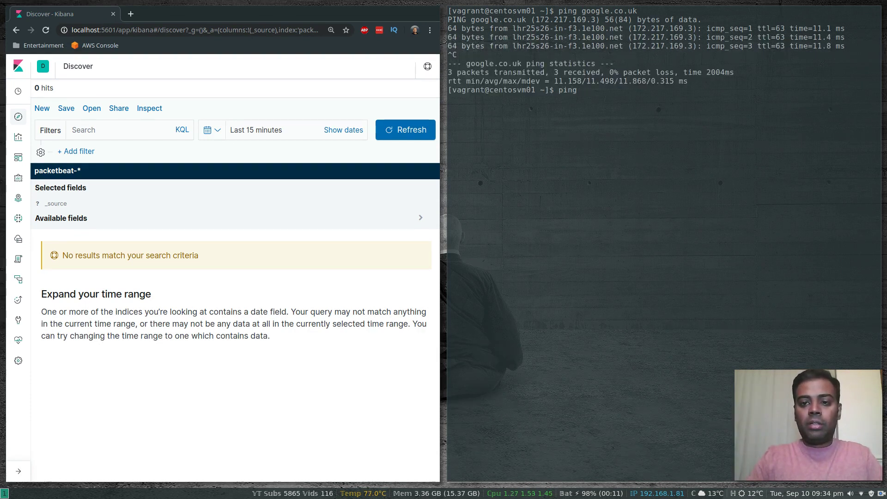
{"action": "type", "text": "microsoft.com"}
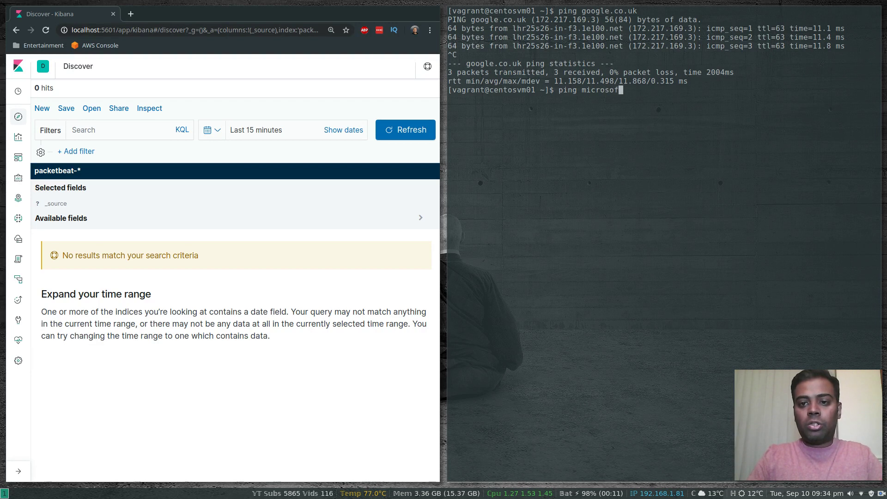
{"action": "key", "text": "Return"}
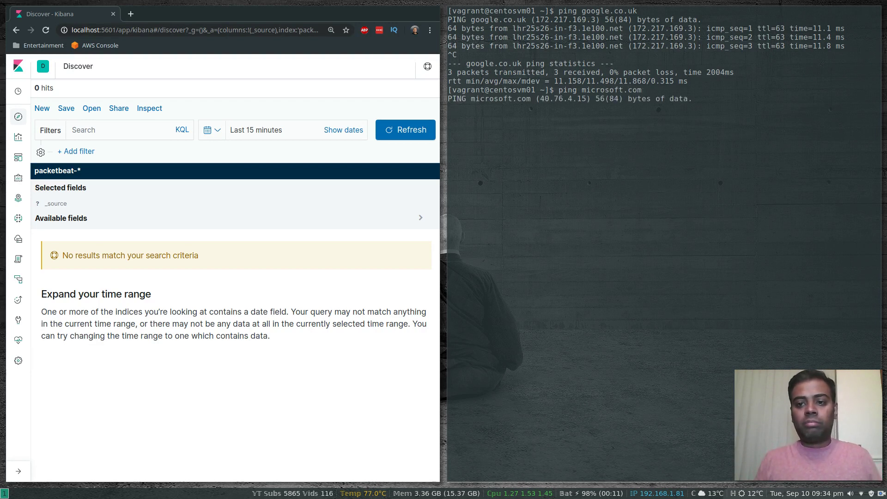
{"action": "key", "text": "ctrl+c"}
{"action": "type", "text": "ping "}
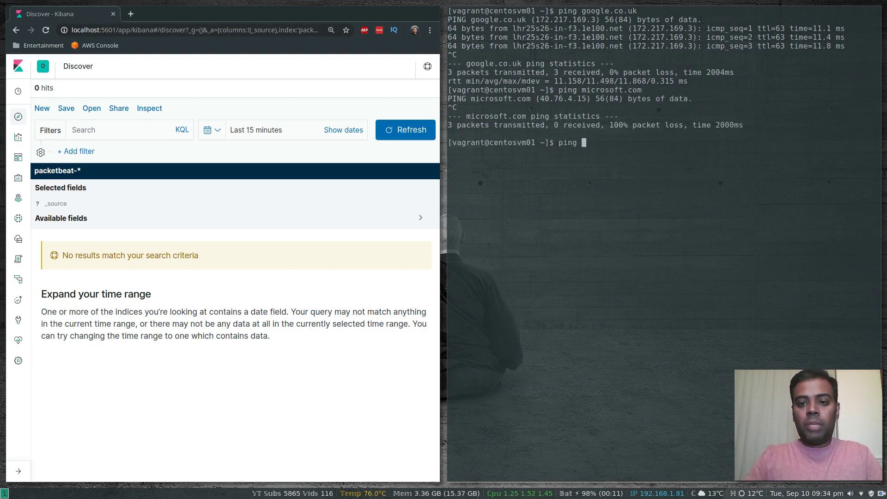
{"action": "type", "text": "amazon.co.uk"}
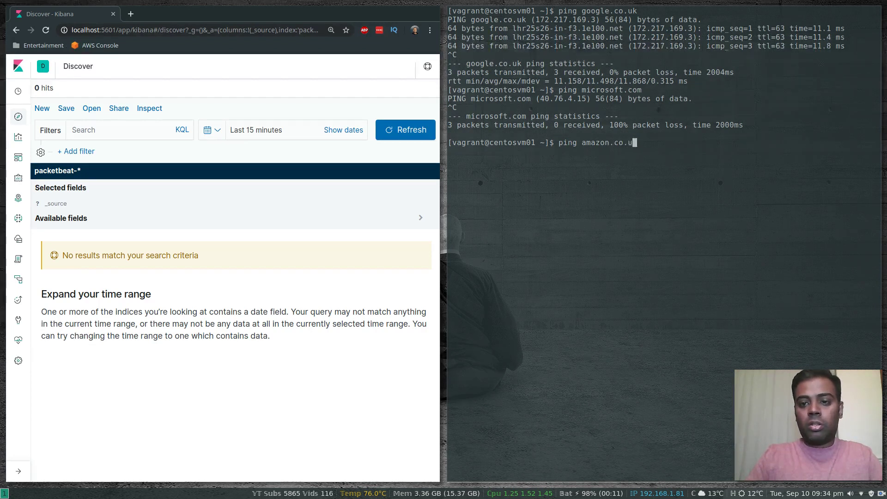
{"action": "key", "text": "Return"}
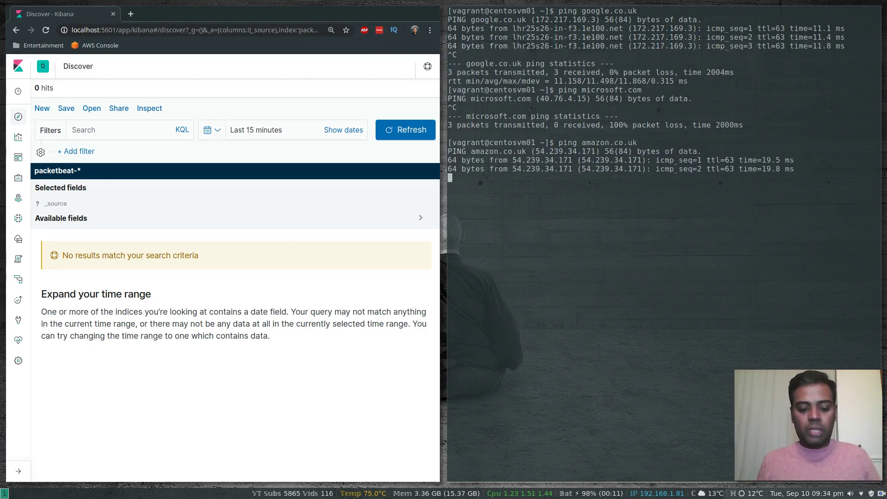
{"action": "key", "text": "ctrl+c"}
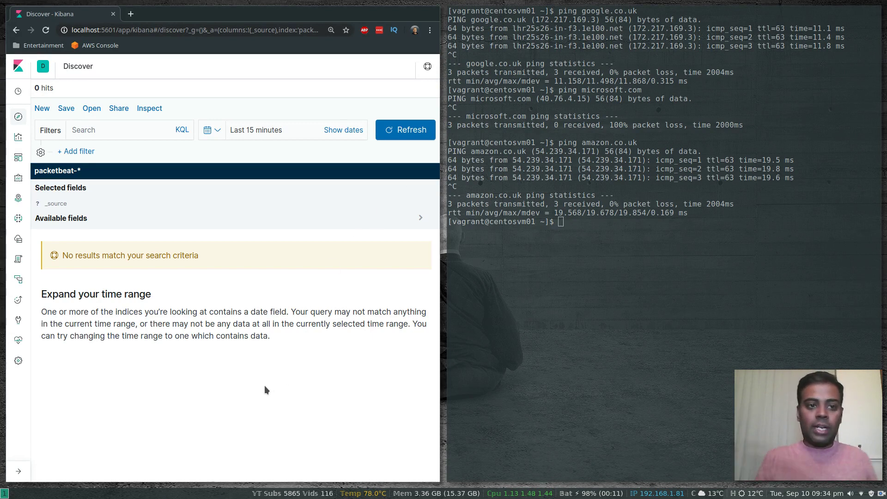
- Maximise the browser and refresh Discover to show 29 packetbeat-* hits
{"action": "key", "text": "super+f"}
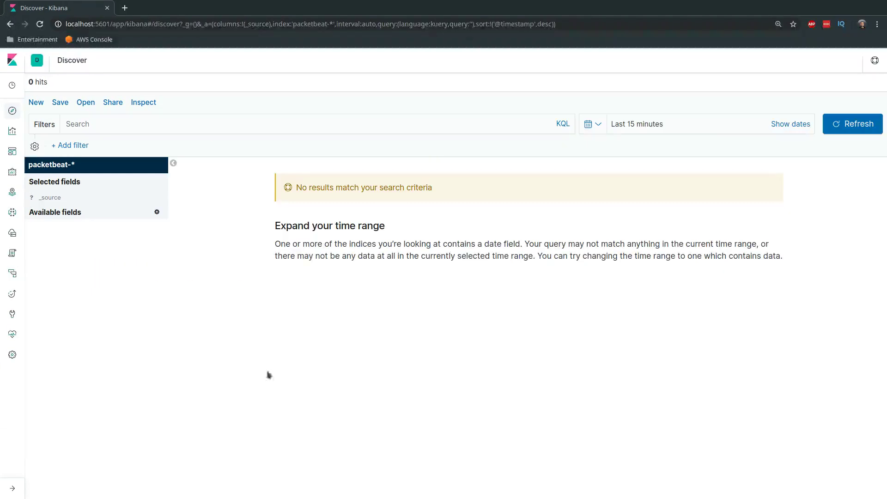
{"action": "left_click", "coordinate": [854, 124]}
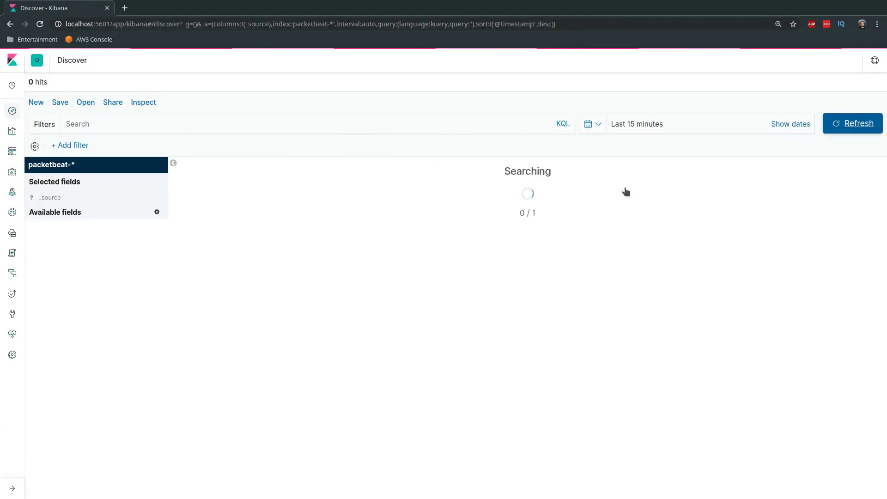
{"action": "scroll", "coordinate": [336, 308], "scroll_direction": "down", "scroll_amount": 15}
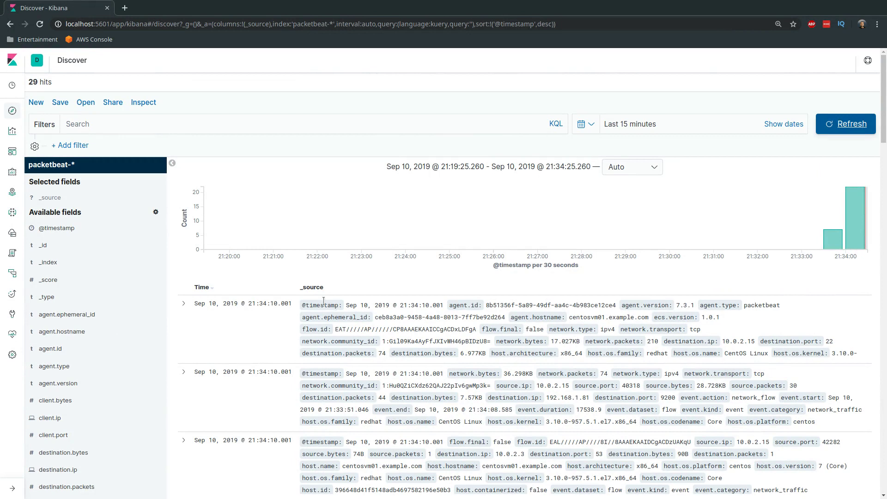
- Open the Dashboards listing showing the Packetbeat ECS dashboards
{"action": "left_click", "coordinate": [12, 154]}
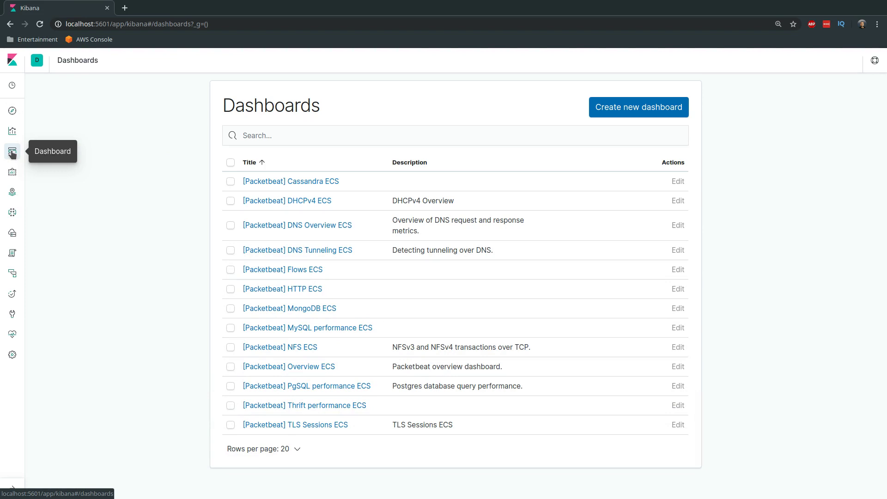
{"action": "key", "text": "super+f"}
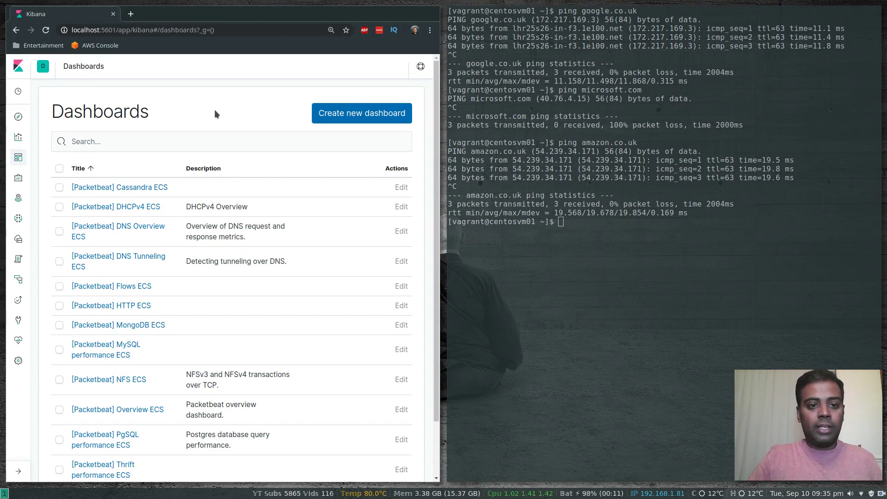
{"action": "key", "text": "super+f"}
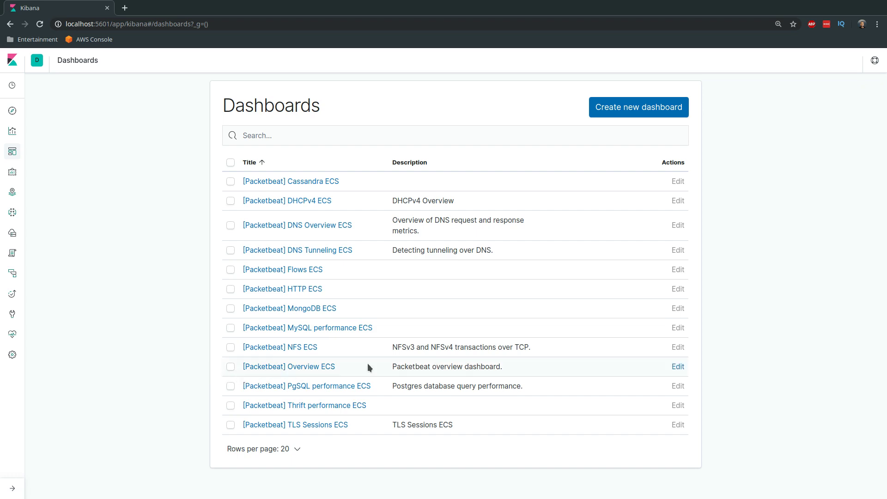
- Open [Packetbeat] Overview ECS and browse its DNS transaction, transaction-type and error charts
{"action": "left_click", "coordinate": [313, 368]}
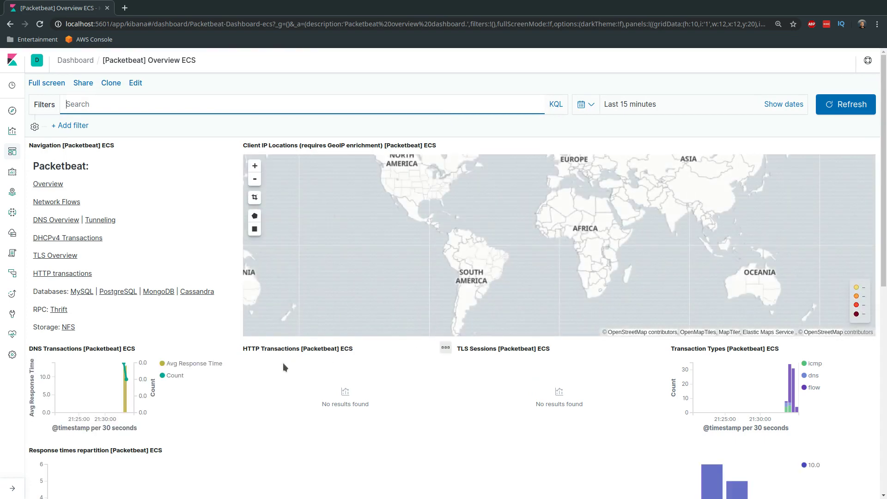
{"action": "scroll", "coordinate": [283, 362], "scroll_direction": "down", "scroll_amount": 8}
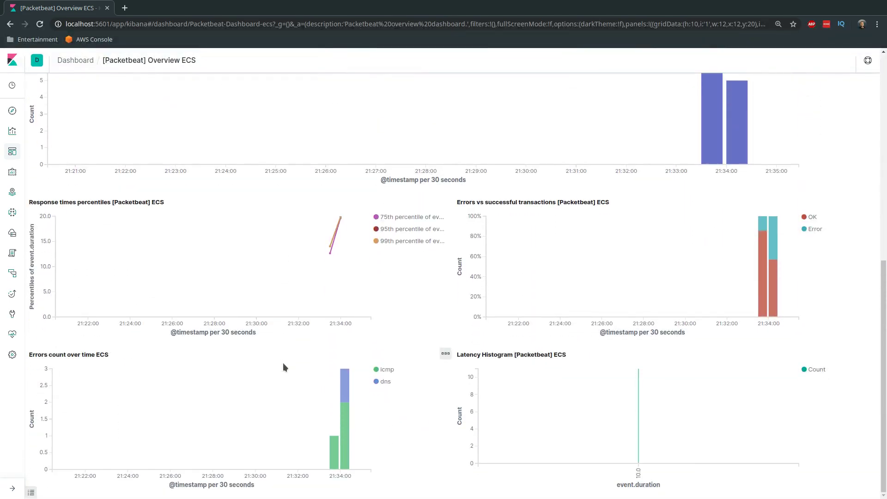
{"action": "scroll", "coordinate": [222, 364], "scroll_direction": "up", "scroll_amount": 5}
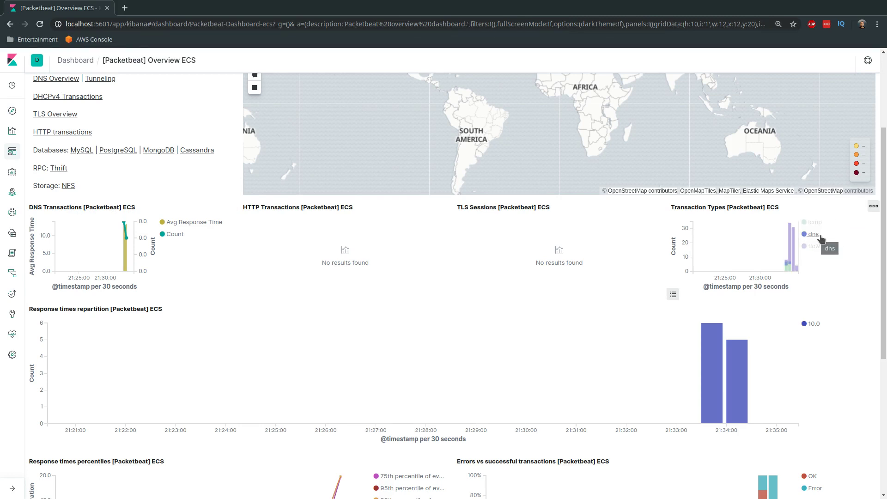
{"action": "mouse_move", "coordinate": [790, 247]}
{"action": "scroll", "coordinate": [773, 286], "scroll_direction": "down", "scroll_amount": 5}
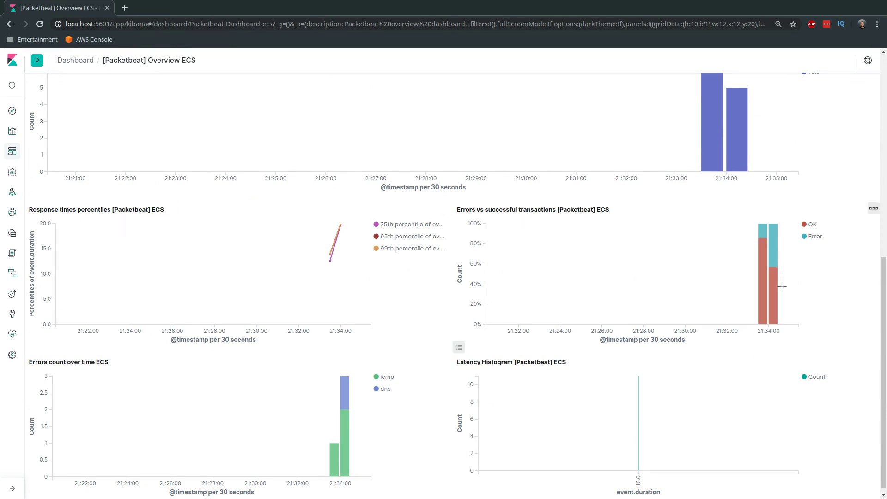
{"action": "mouse_move", "coordinate": [772, 291]}
{"action": "scroll", "coordinate": [646, 306], "scroll_direction": "down", "scroll_amount": 1}
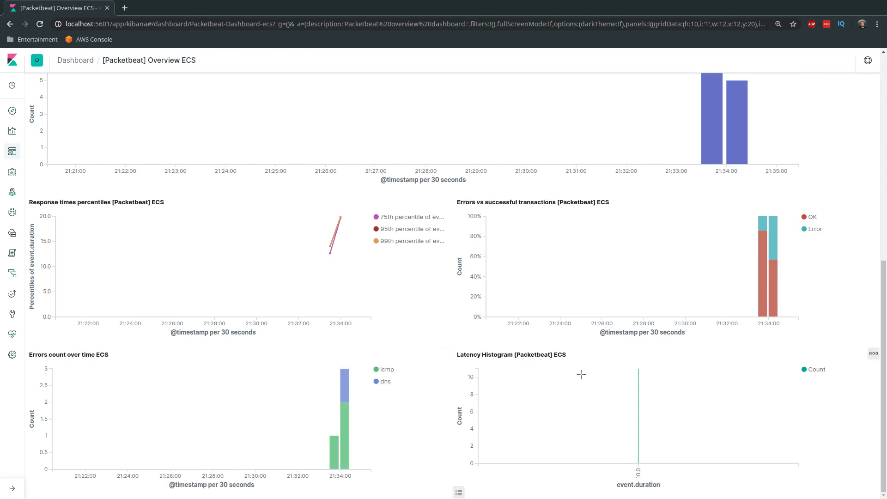
{"action": "scroll", "coordinate": [435, 309], "scroll_direction": "up", "scroll_amount": 9}
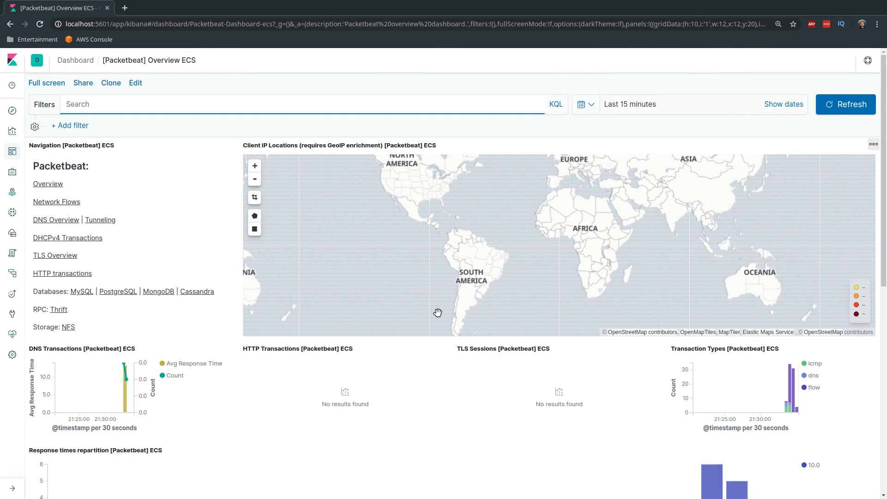
{"action": "scroll", "coordinate": [148, 215], "scroll_direction": "down", "scroll_amount": 2}
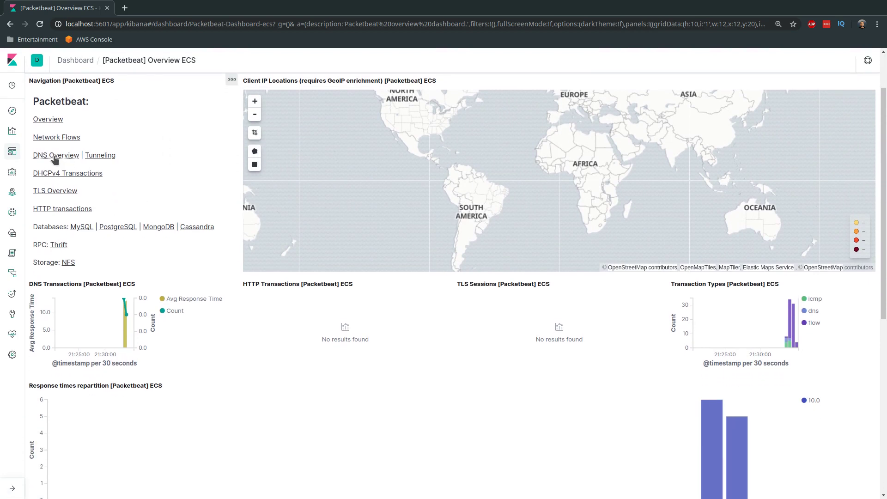
- Open DNS Overview from the Navigation panel and review its panels: 5 queries, response codes, top questions
{"action": "left_click", "coordinate": [54, 157]}
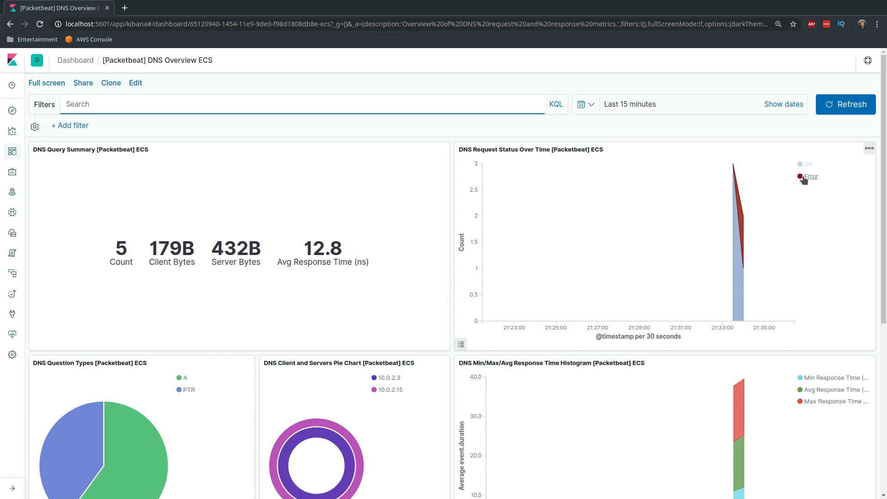
{"action": "scroll", "coordinate": [581, 255], "scroll_direction": "down", "scroll_amount": 3}
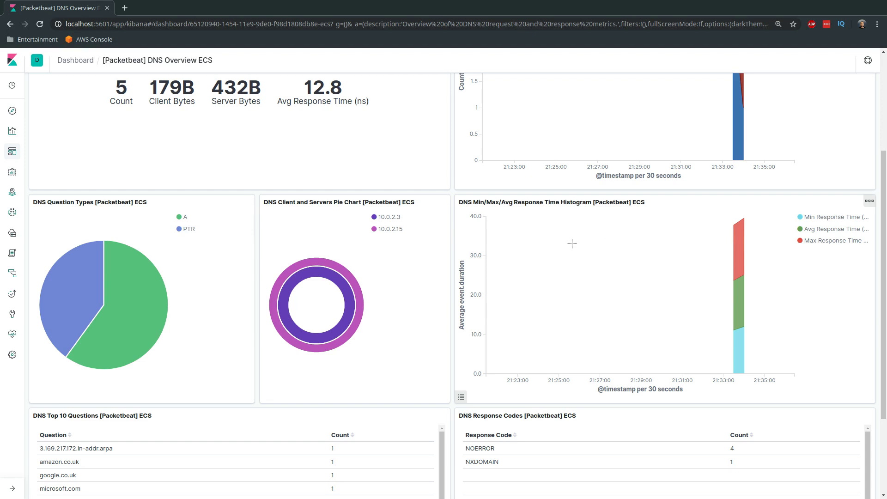
{"action": "scroll", "coordinate": [571, 244], "scroll_direction": "down", "scroll_amount": 3}
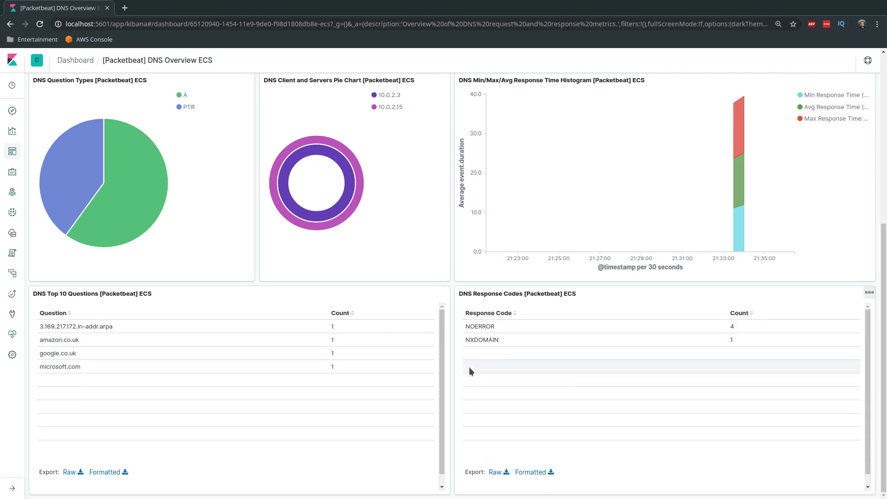
{"action": "scroll", "coordinate": [421, 218], "scroll_direction": "up", "scroll_amount": 6}
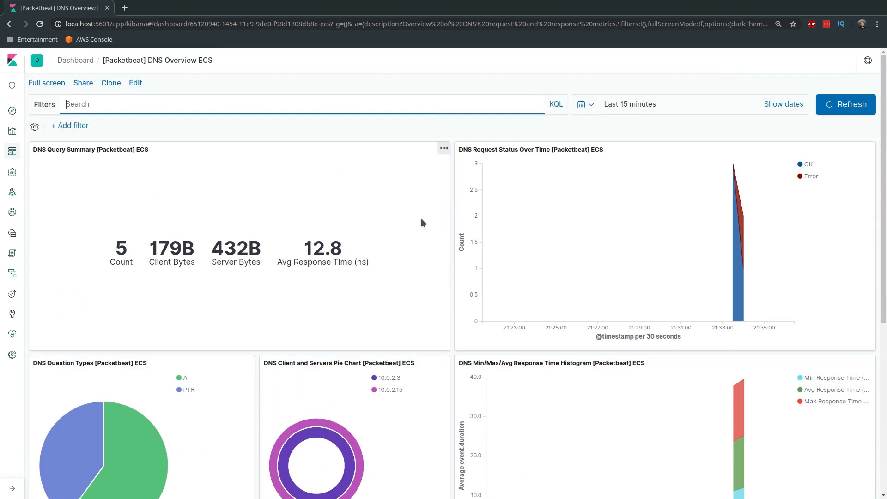
- Open the [Packetbeat] Overview ECS dashboard, view DHCPv4 transactions, and return to Overview
{"action": "left_click", "coordinate": [66, 58]}
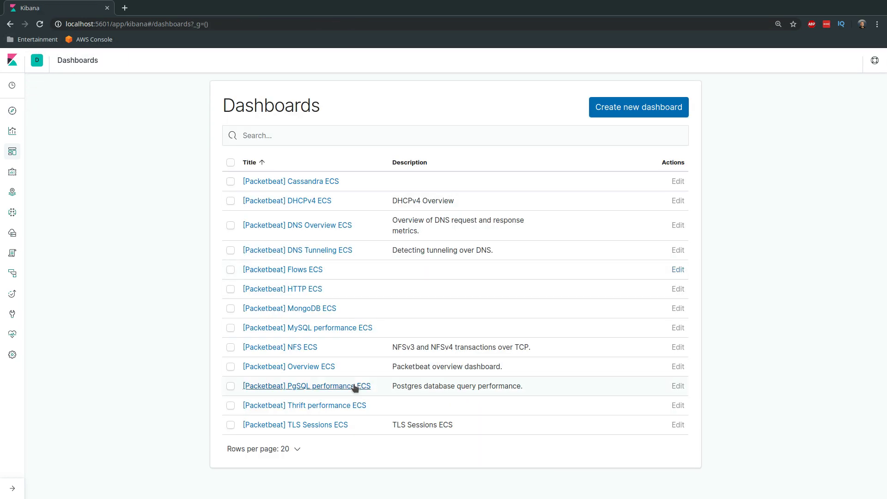
{"action": "left_click", "coordinate": [296, 366]}
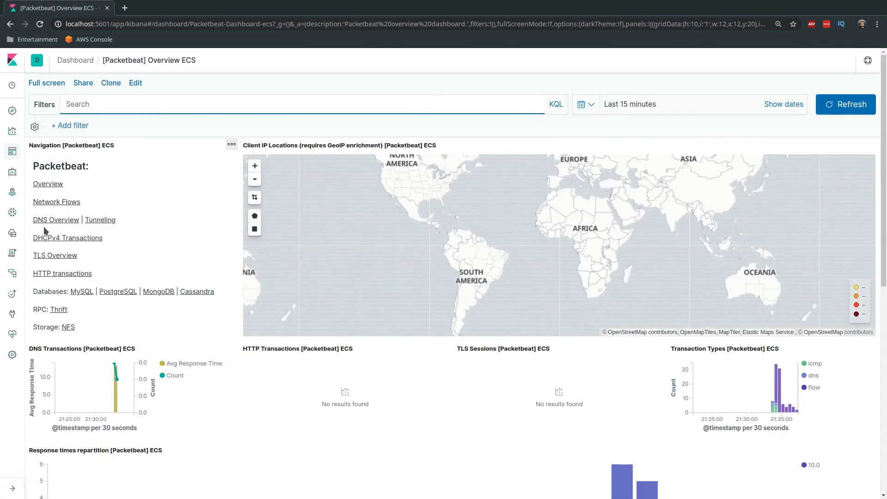
{"action": "left_click", "coordinate": [53, 238]}
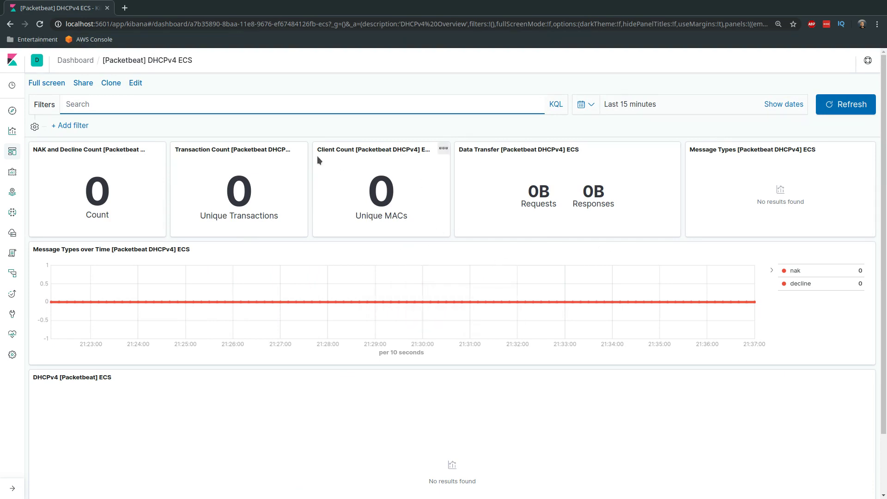
{"action": "left_click", "coordinate": [10, 24]}
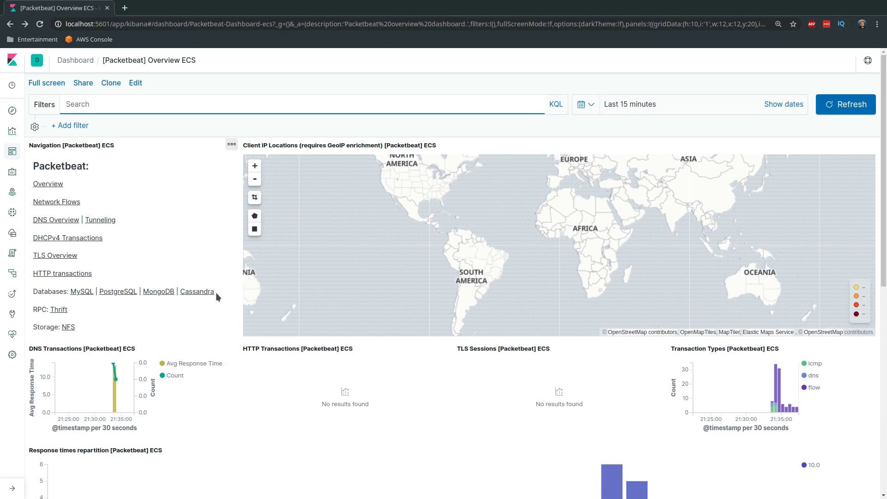
- Browse the HTTP and TLS dashboards, then view Network Flows' Traffic Between Hosts table
{"action": "left_click", "coordinate": [58, 275]}
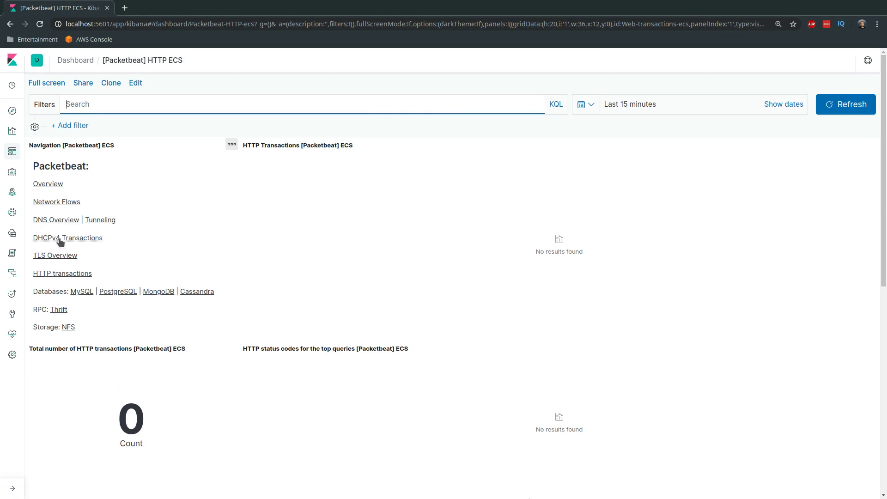
{"action": "left_click", "coordinate": [53, 254]}
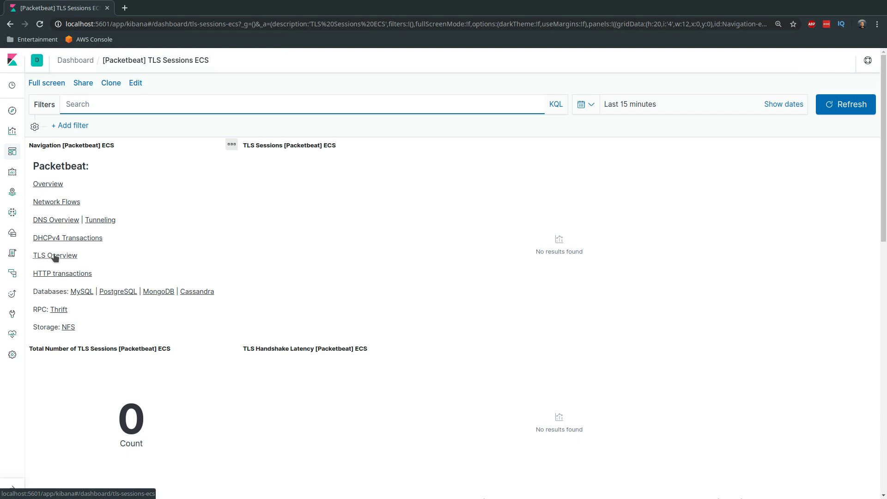
{"action": "left_click", "coordinate": [53, 203]}
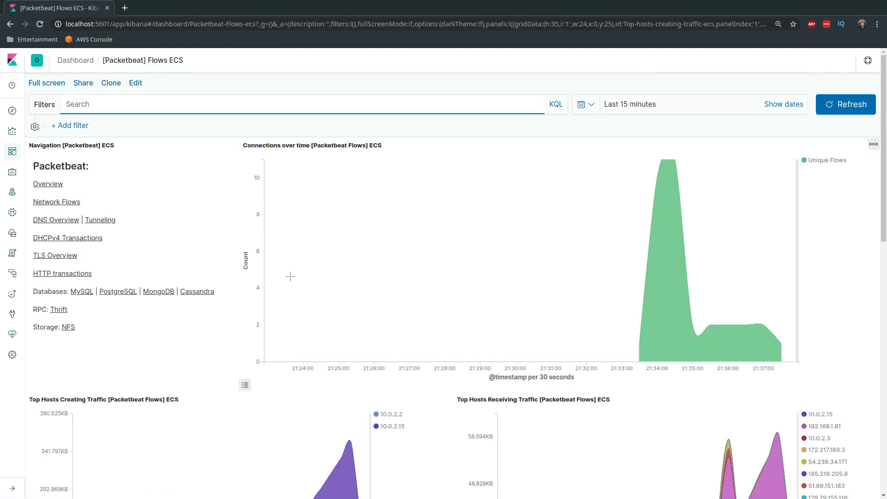
{"action": "scroll", "coordinate": [313, 301], "scroll_direction": "down", "scroll_amount": 10}
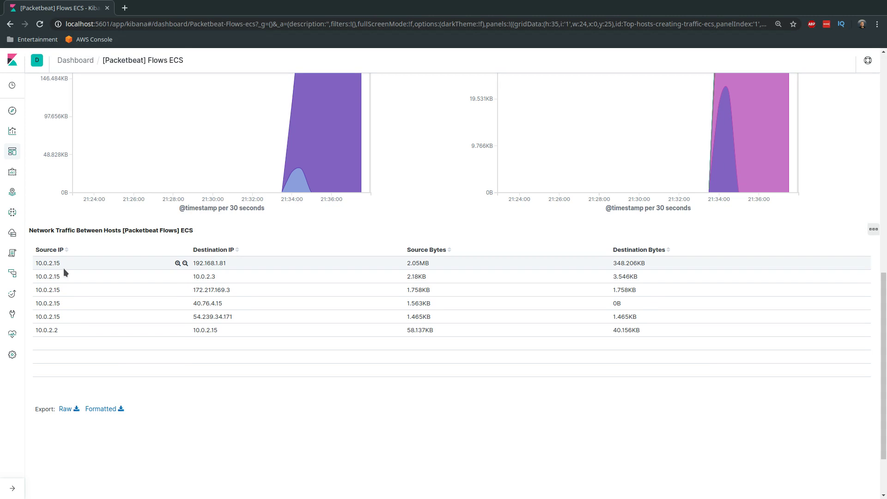
- Run 'ip a s' beside the browser and highlight eth0 10.0.2.15 and eth1 172.42.42.101
{"action": "key", "text": "super+f"}
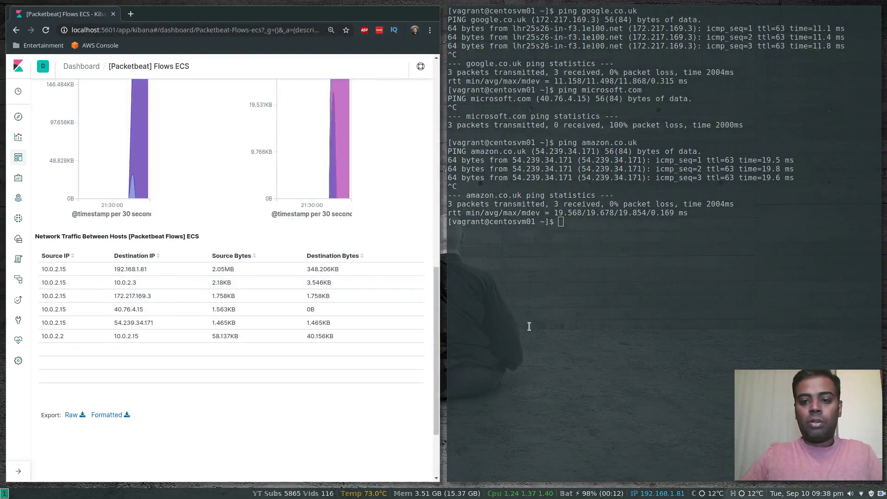
{"action": "key", "text": "ctrl+l"}
{"action": "type", "text": "ip a "}
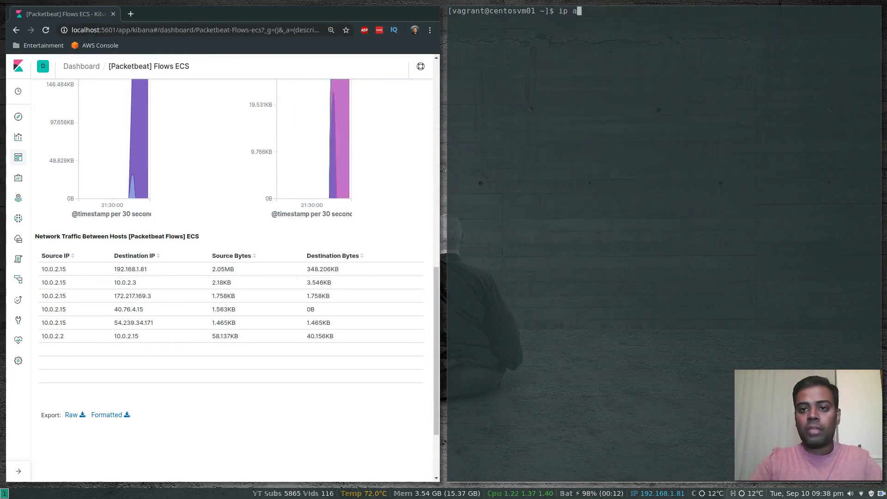
{"action": "type", "text": "s"}
{"action": "key", "text": "Return"}
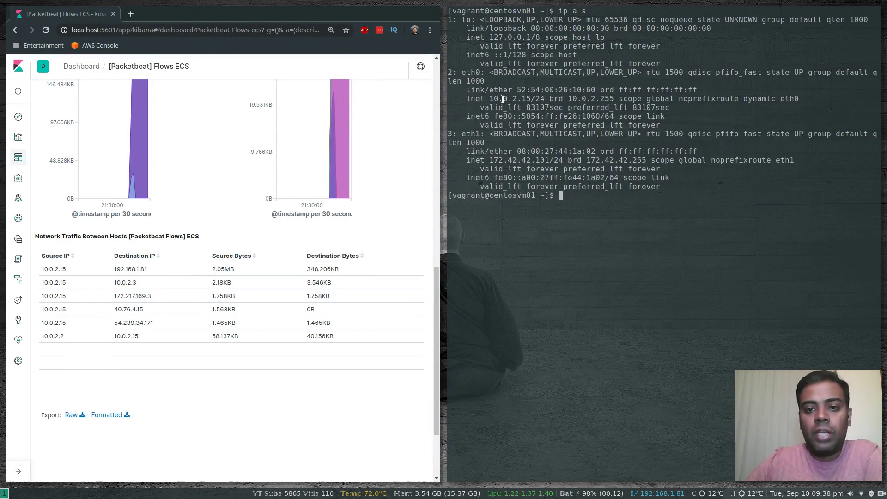
{"action": "left_click_drag", "start_coordinate": [489, 98], "coordinate": [531, 99]}
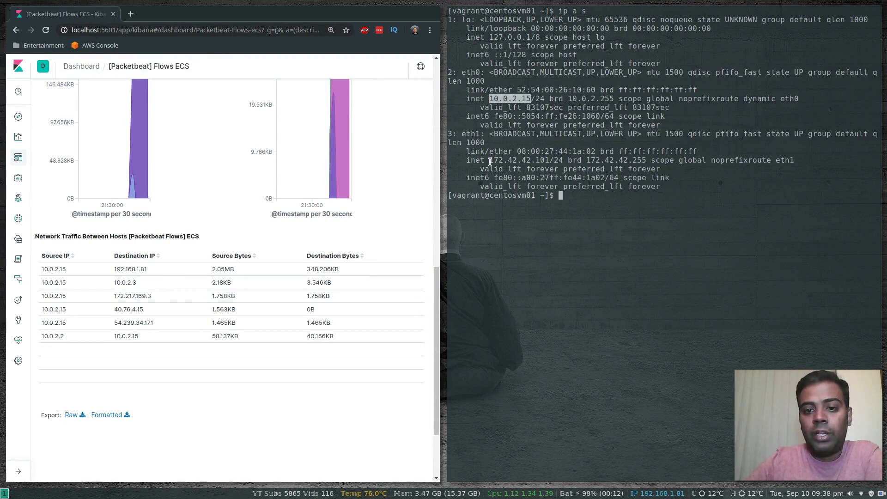
{"action": "left_click_drag", "start_coordinate": [490, 162], "coordinate": [545, 159]}
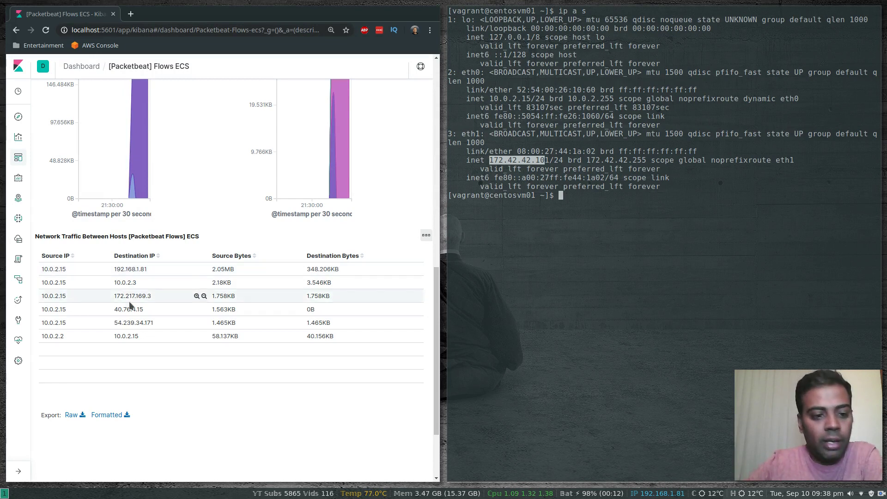
{"action": "scroll", "coordinate": [181, 313], "scroll_direction": "up", "scroll_amount": 5}
- Bring the browser with the Flows ECS dashboard to full screen
{"action": "scroll", "coordinate": [268, 121], "scroll_direction": "up", "scroll_amount": 5}
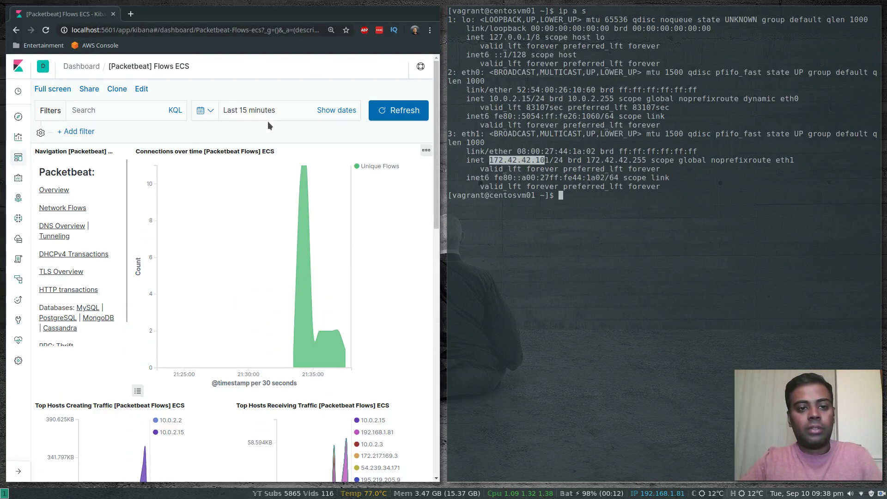
{"action": "key", "text": "super+f"}
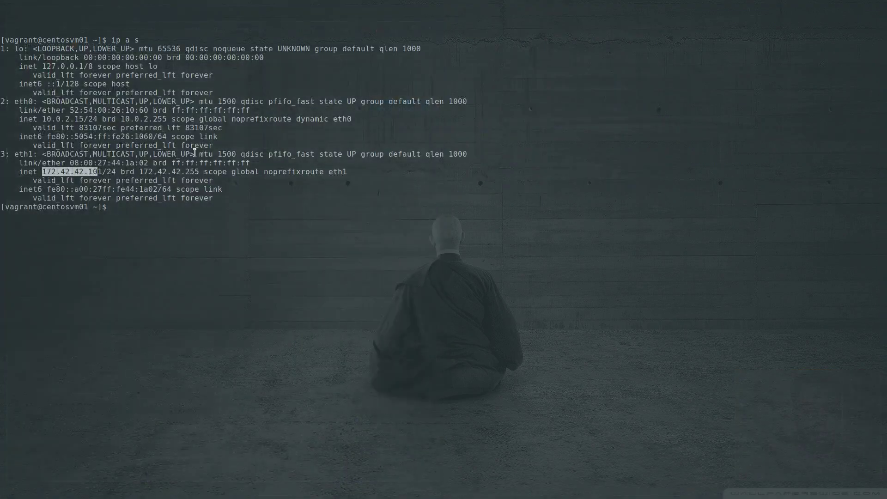
{"action": "key", "text": "super+f"}
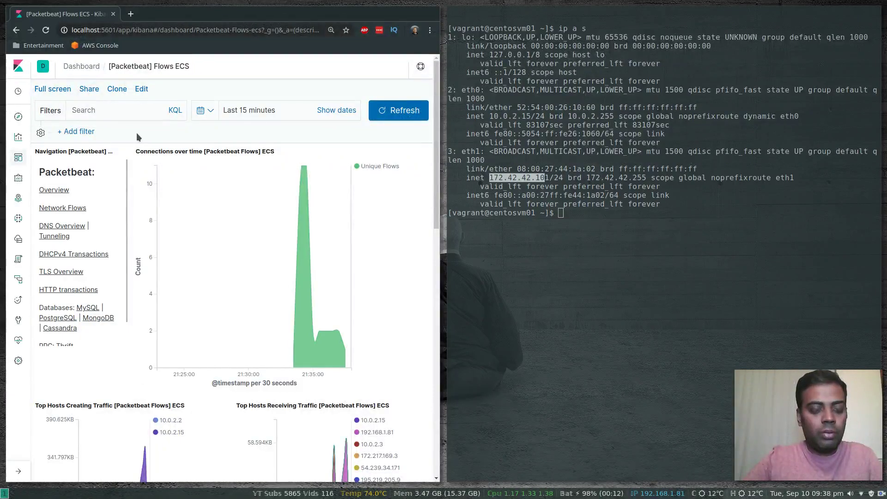
{"action": "key", "text": "super+f"}
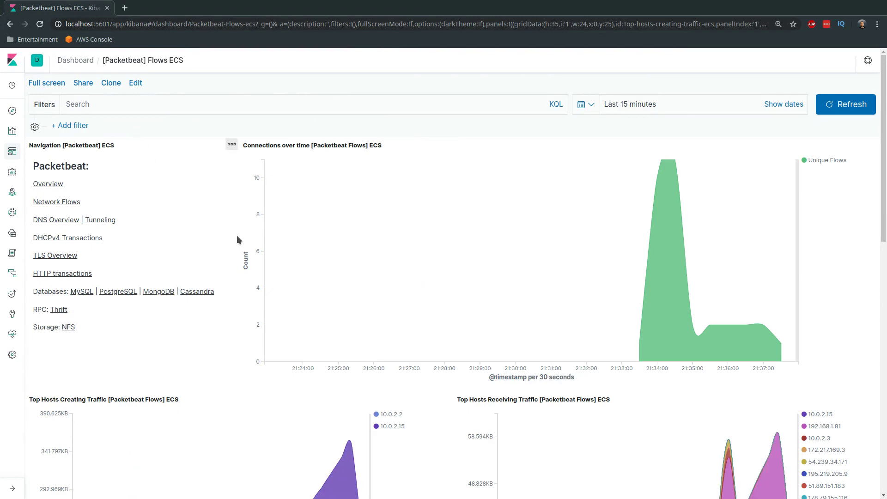
{"action": "scroll", "coordinate": [349, 277], "scroll_direction": "down", "scroll_amount": 10}
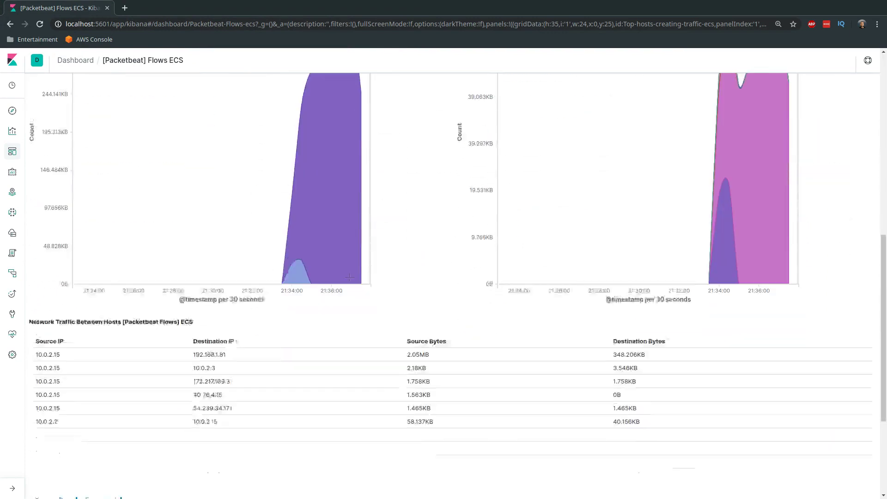
{"action": "scroll", "coordinate": [349, 277], "scroll_direction": "up", "scroll_amount": 9}
{"action": "scroll", "coordinate": [349, 277], "scroll_direction": "up", "scroll_amount": 2}
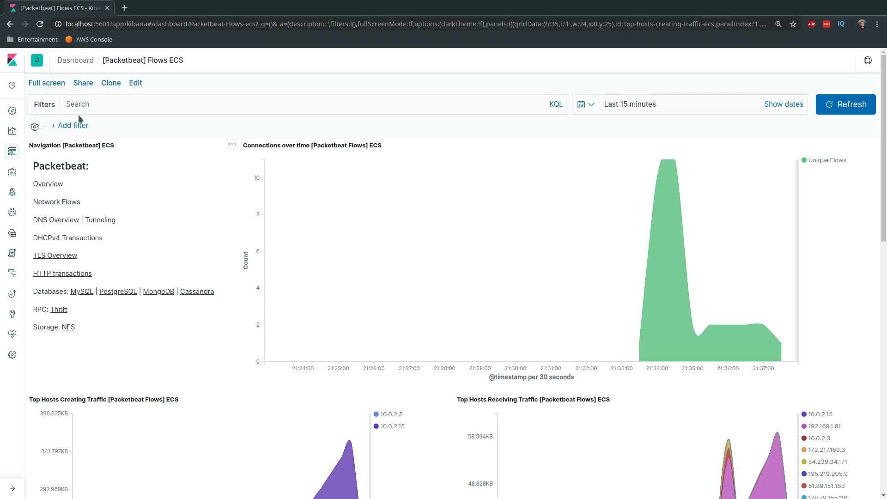
- Reopen [Packetbeat] Flows ECS for fresh flow data and tile it beside the terminal
{"action": "left_click", "coordinate": [70, 61]}
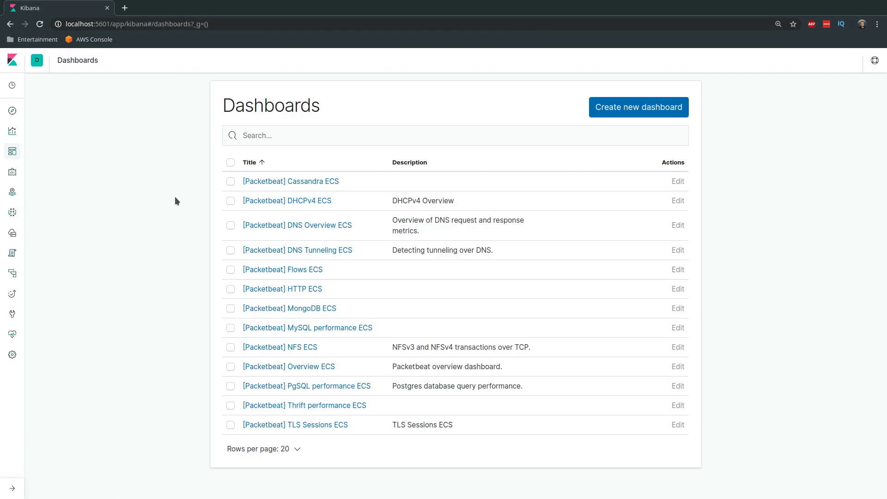
{"action": "left_click", "coordinate": [299, 272]}
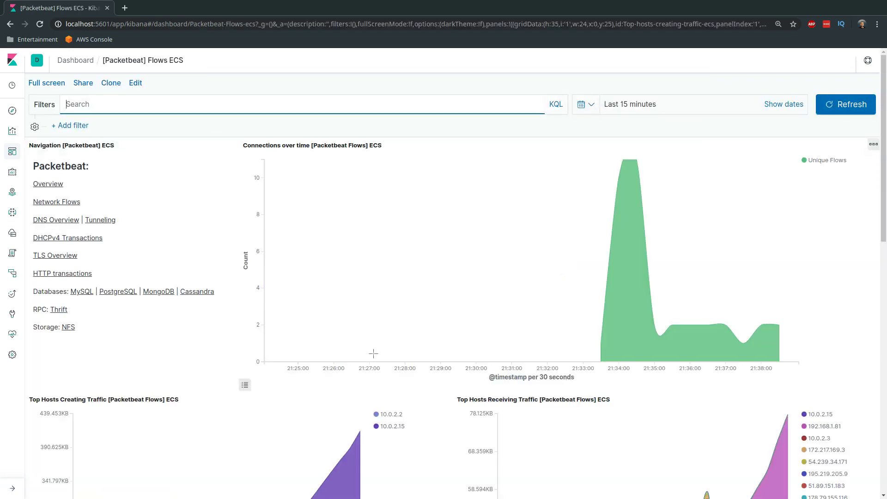
{"action": "scroll", "coordinate": [373, 354], "scroll_direction": "down", "scroll_amount": 10}
{"action": "scroll", "coordinate": [374, 354], "scroll_direction": "up", "scroll_amount": 10}
{"action": "key", "text": "super+f"}
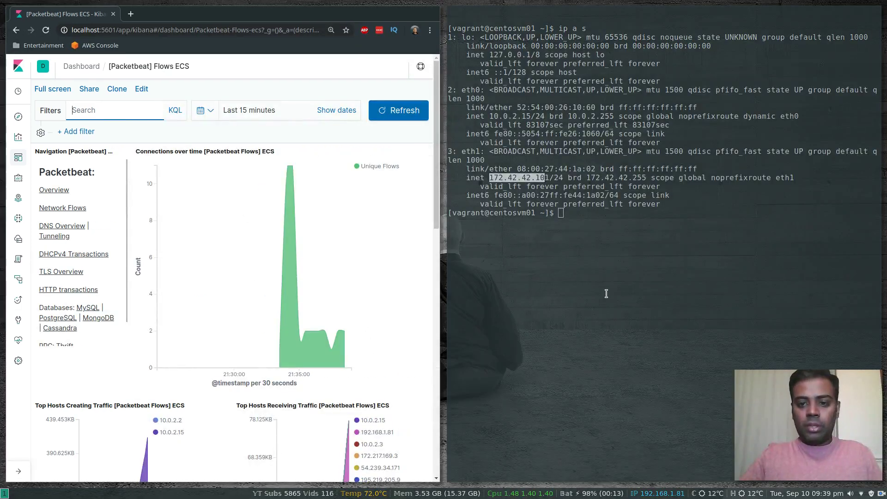